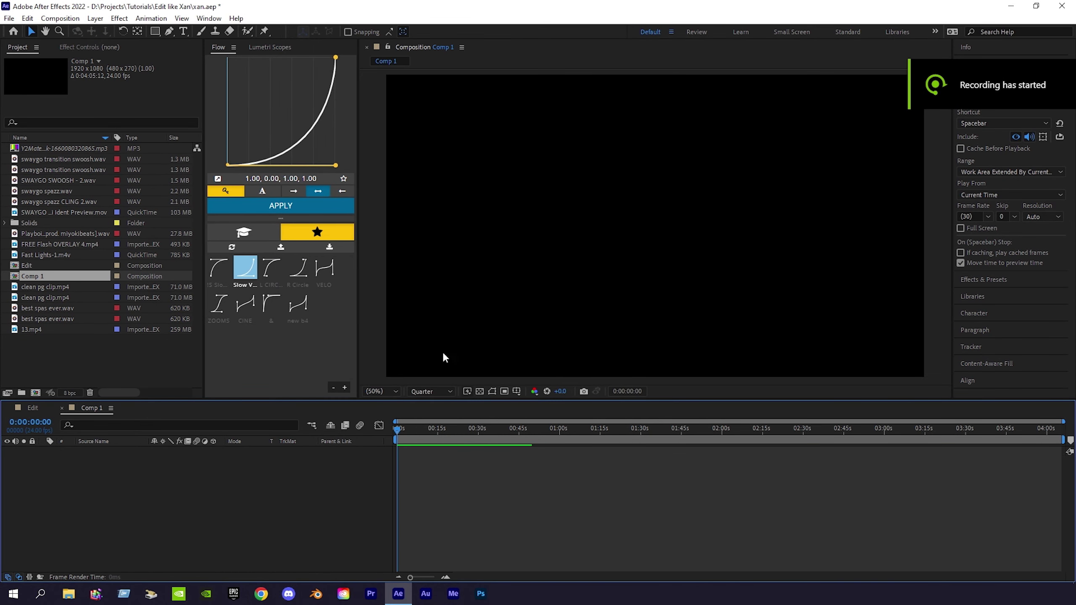
# Add clean pg clip.mp4 and the Playboi song to Comp 1, with the song starting at 0s
pyautogui.moveTo(432, 429); pyautogui.dragTo(456, 429)
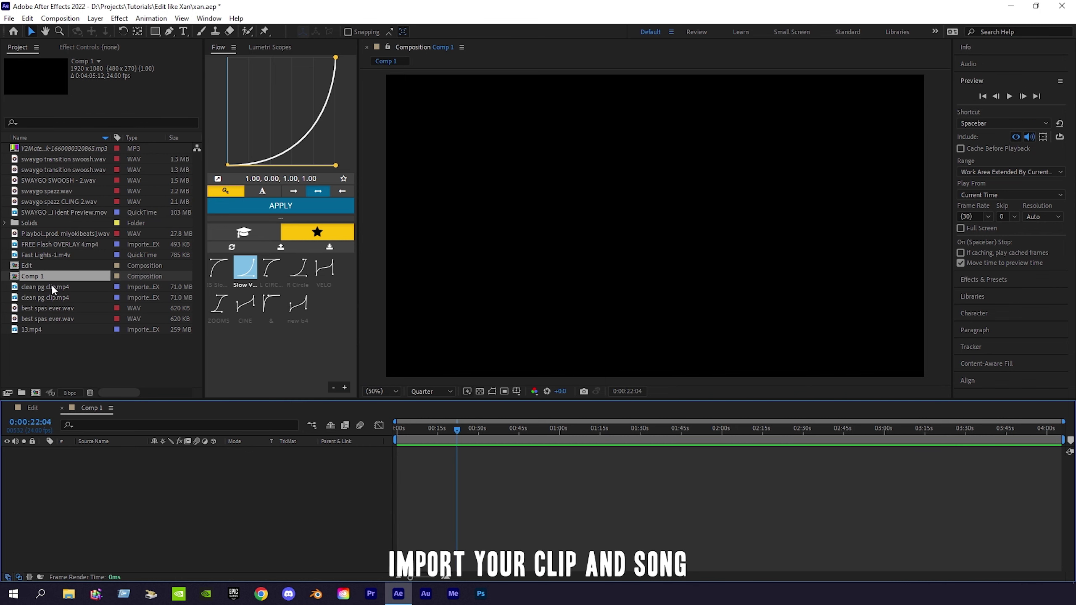
pyautogui.moveTo(52, 285); pyautogui.dragTo(274, 434)
pyautogui.moveTo(48, 234)
pyautogui.mouseDown()
pyautogui.moveTo(465, 447)
pyautogui.moveTo(417, 464)
pyautogui.moveTo(410, 448)
pyautogui.moveTo(497, 437)
pyautogui.mouseUp()
pyautogui.click(410, 428)
pyautogui.press('=')
pyautogui.press('=')
pyautogui.press('l')
pyautogui.press('l')
pyautogui.press('=')
pyautogui.press('=')
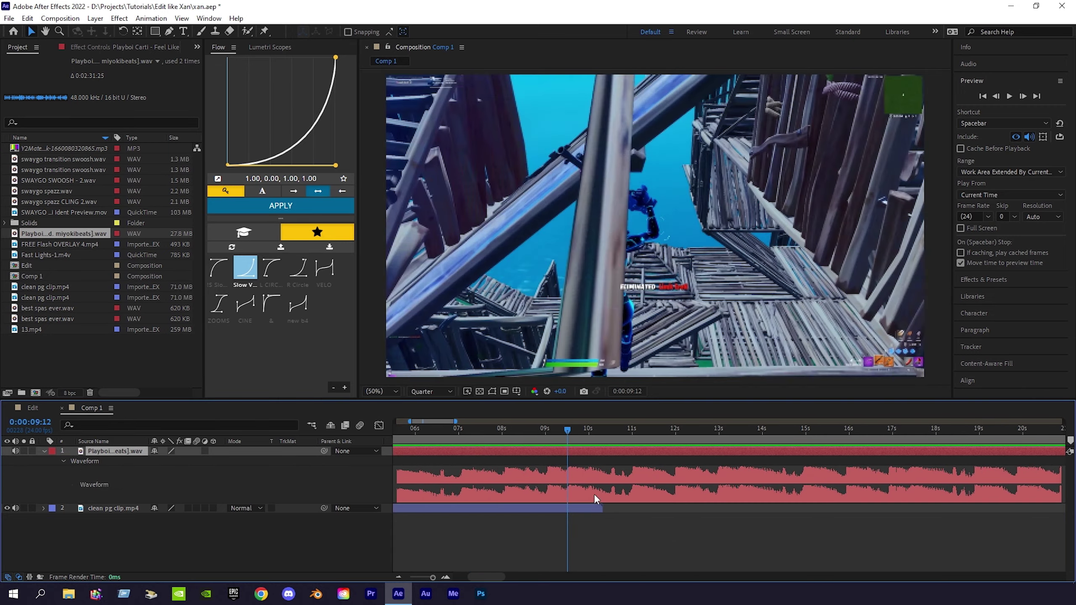
# Shift the gameplay clip later and scrub to where the gun comes out
pyautogui.moveTo(510, 507); pyautogui.dragTo(550, 506)
pyautogui.click(549, 440)
pyautogui.press('=')
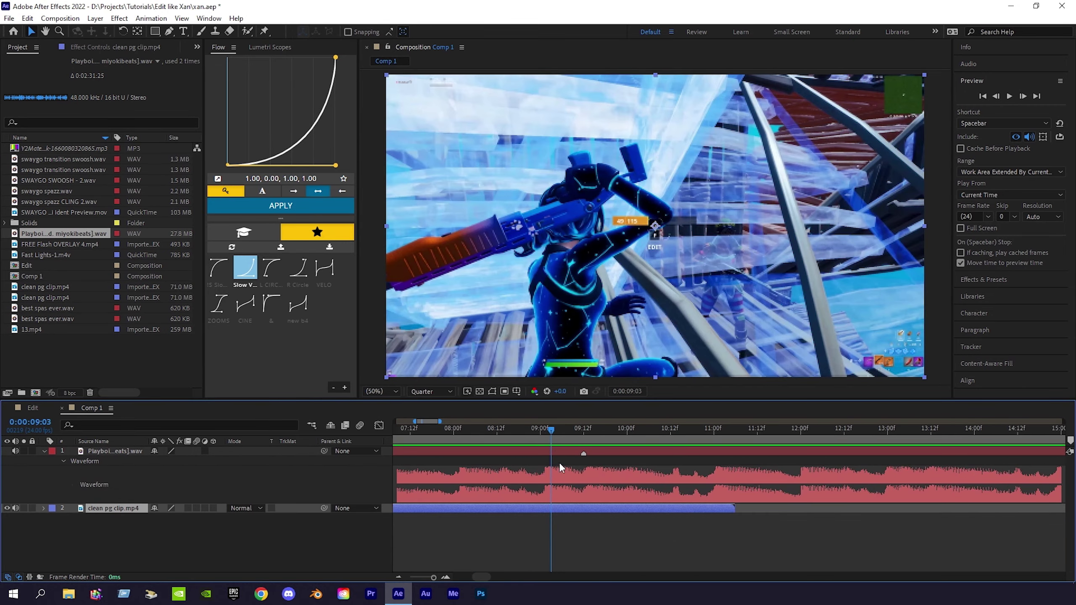
pyautogui.moveTo(465, 430); pyautogui.dragTo(679, 468)
# Split the gameplay clip at 9:02 and enable Time Remap on the second part
pyautogui.press('=')
pyautogui.press('=')
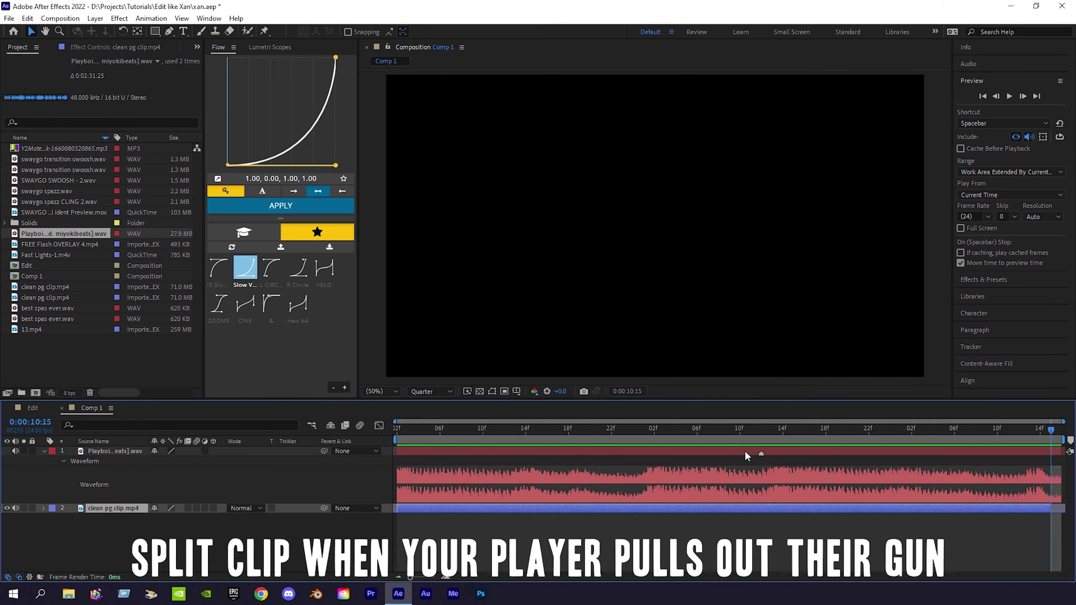
pyautogui.moveTo(734, 431); pyautogui.dragTo(649, 443)
pyautogui.hotkey('ctrl', 'shift', 'd')
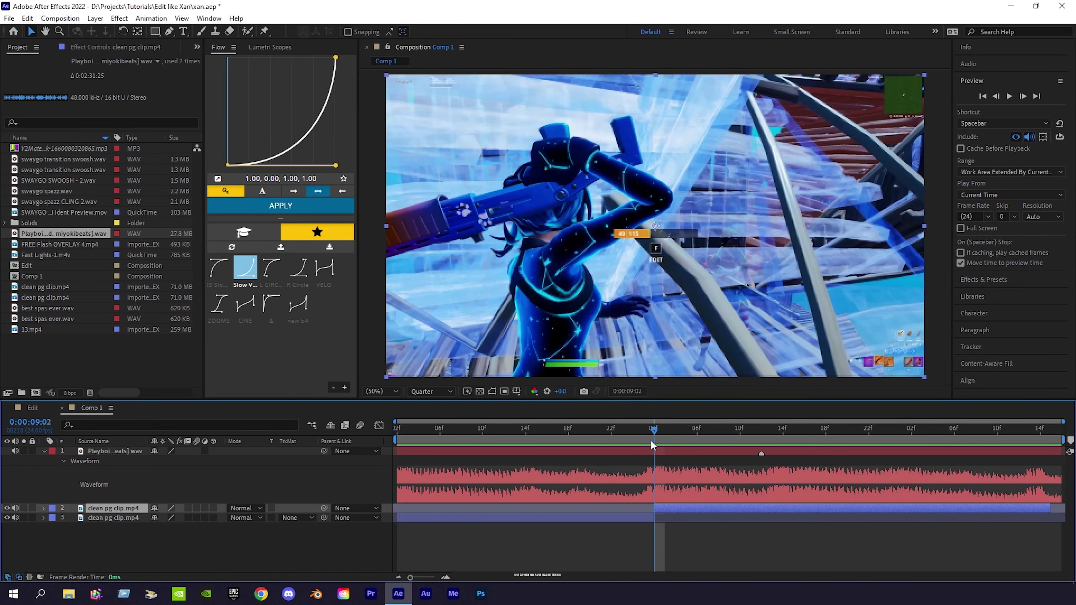
pyautogui.hotkey('ctrl', 'alt', 't')
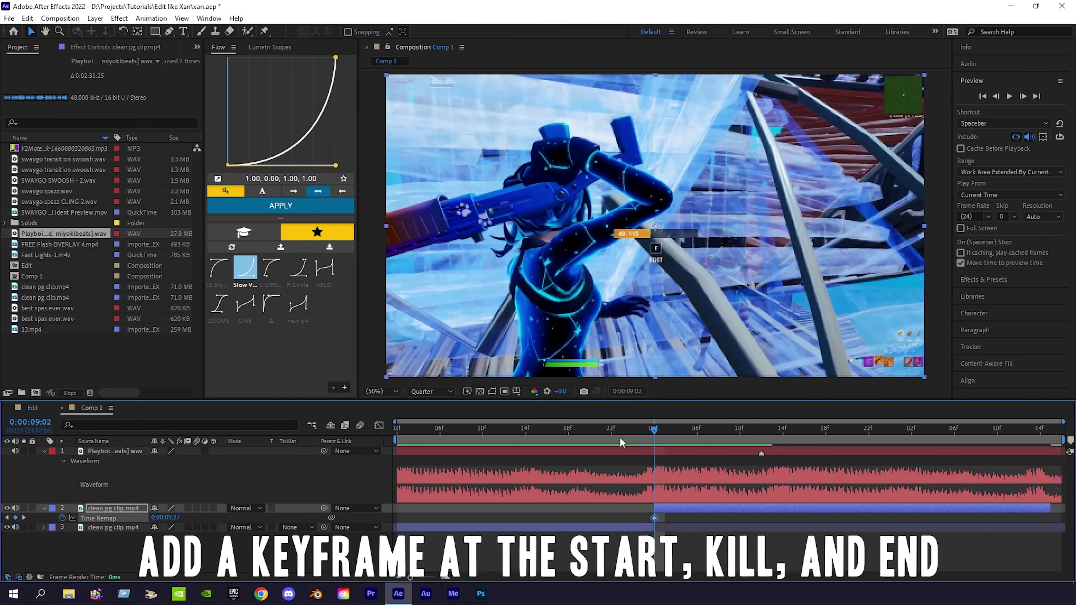
# Add Time Remap keyframes at the 9:12 kill and at 10:08, then push the last one later
pyautogui.moveTo(651, 426)
pyautogui.mouseDown()
pyautogui.moveTo(761, 445)
pyautogui.moveTo(862, 437)
pyautogui.moveTo(988, 449)
pyautogui.mouseUp()
pyautogui.click(15, 517)
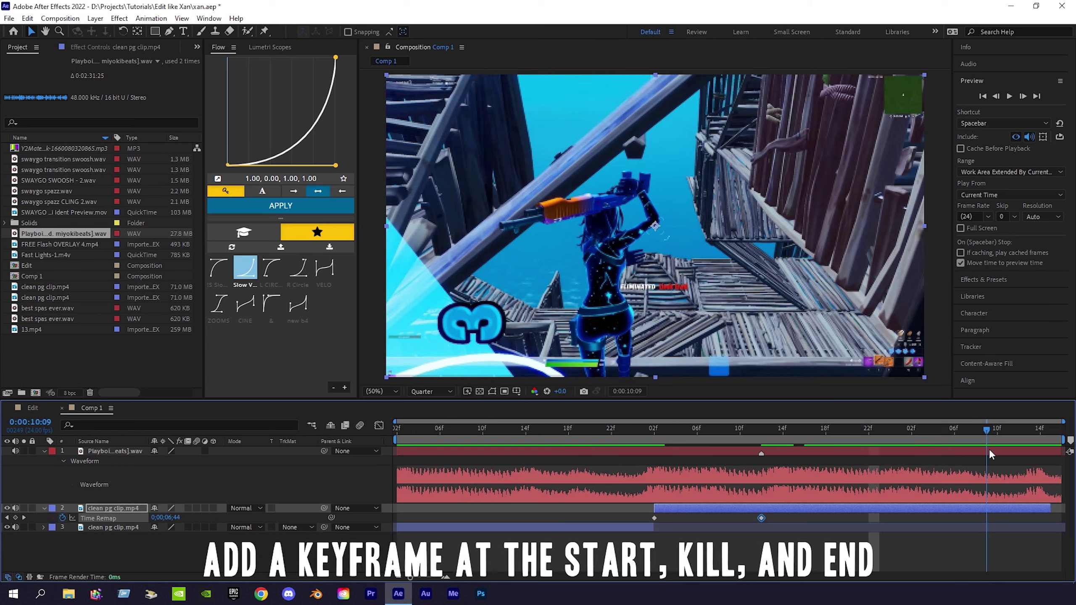
pyautogui.moveTo(989, 453); pyautogui.dragTo(976, 452)
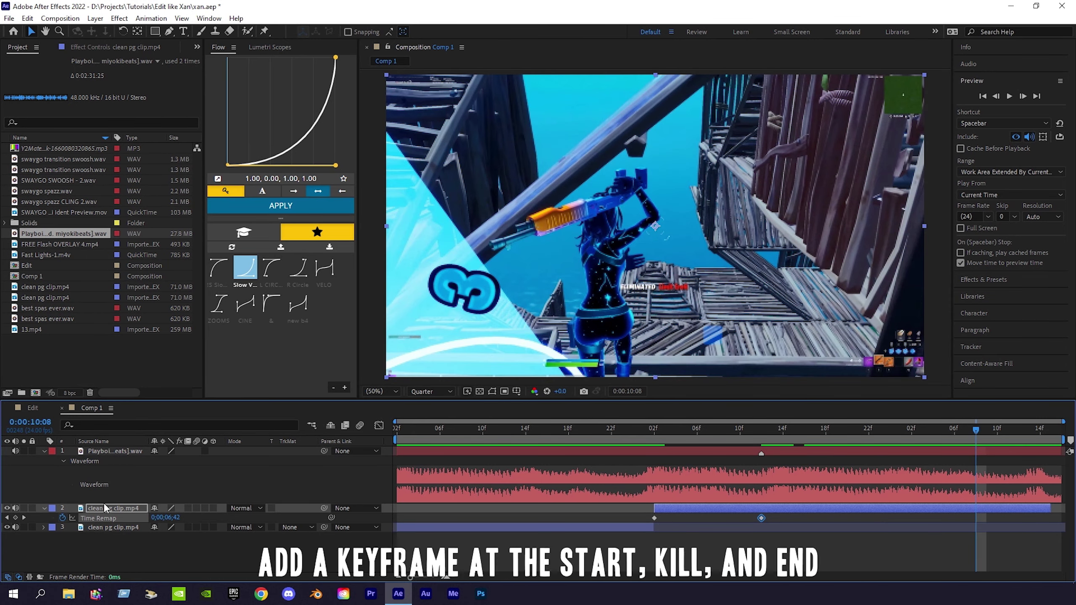
pyautogui.click(15, 518)
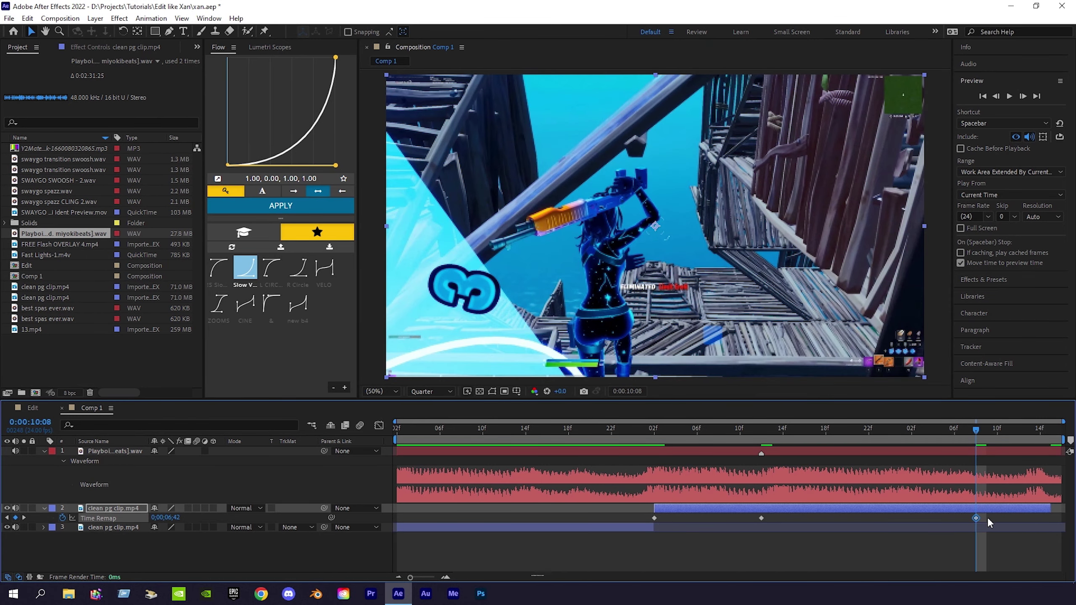
pyautogui.moveTo(976, 517); pyautogui.dragTo(1045, 520)
pyautogui.moveTo(645, 523); pyautogui.dragTo(1066, 522)
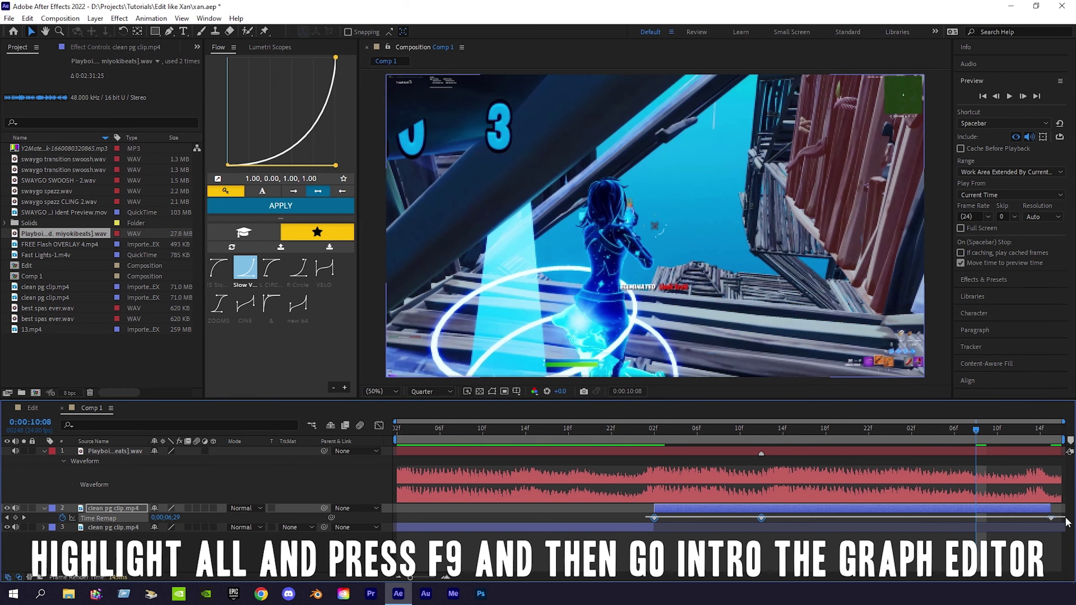
# Ease the Time Remap keyframes with F9 and bend their graph handles into a steep ramp at the kill
pyautogui.press('F9')
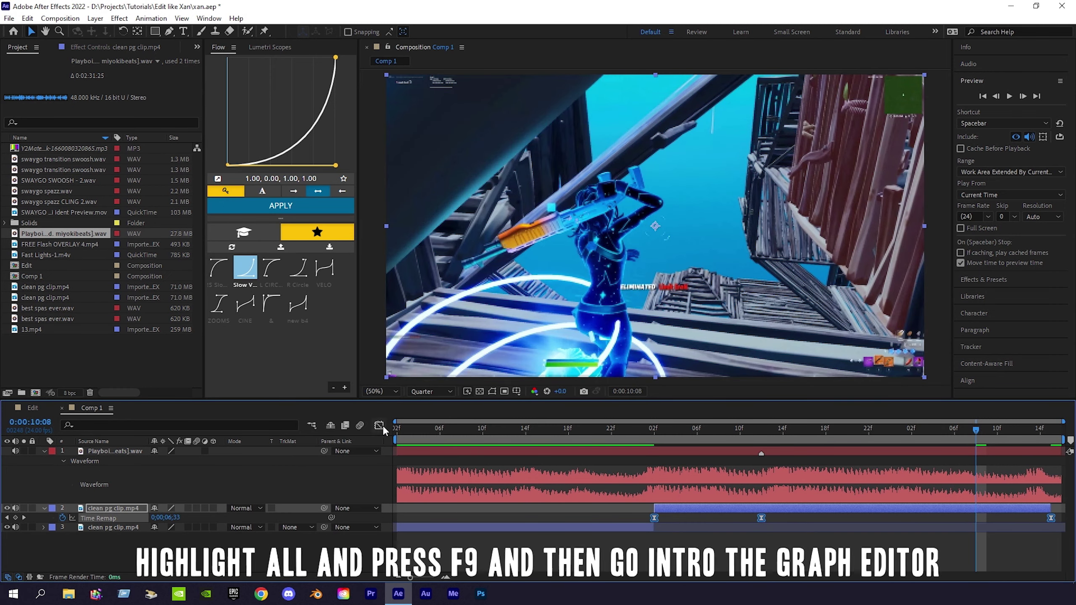
pyautogui.click(379, 425)
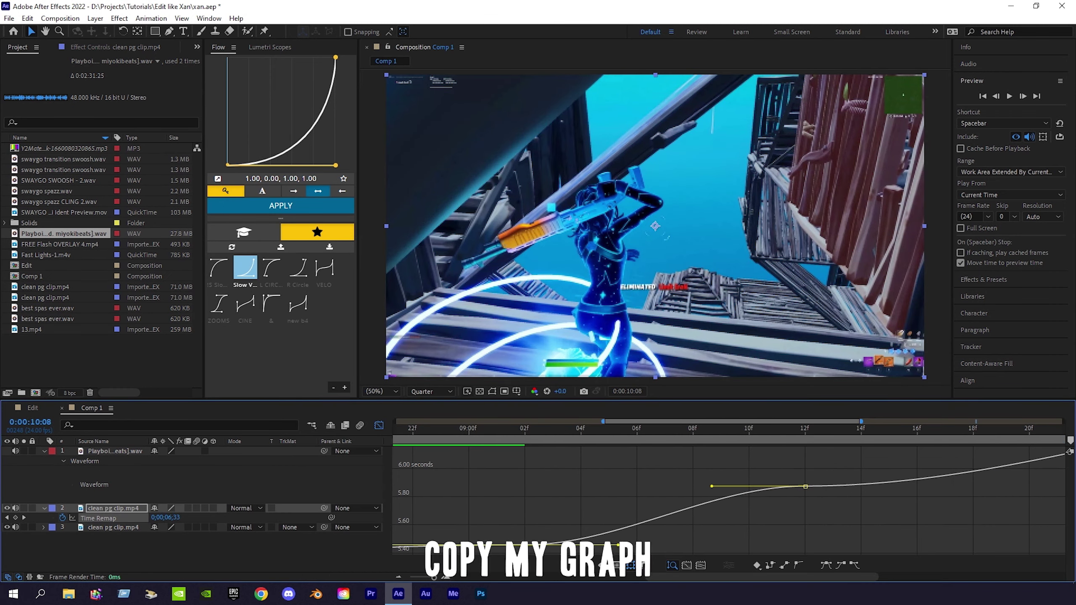
pyautogui.moveTo(619, 545); pyautogui.dragTo(539, 502)
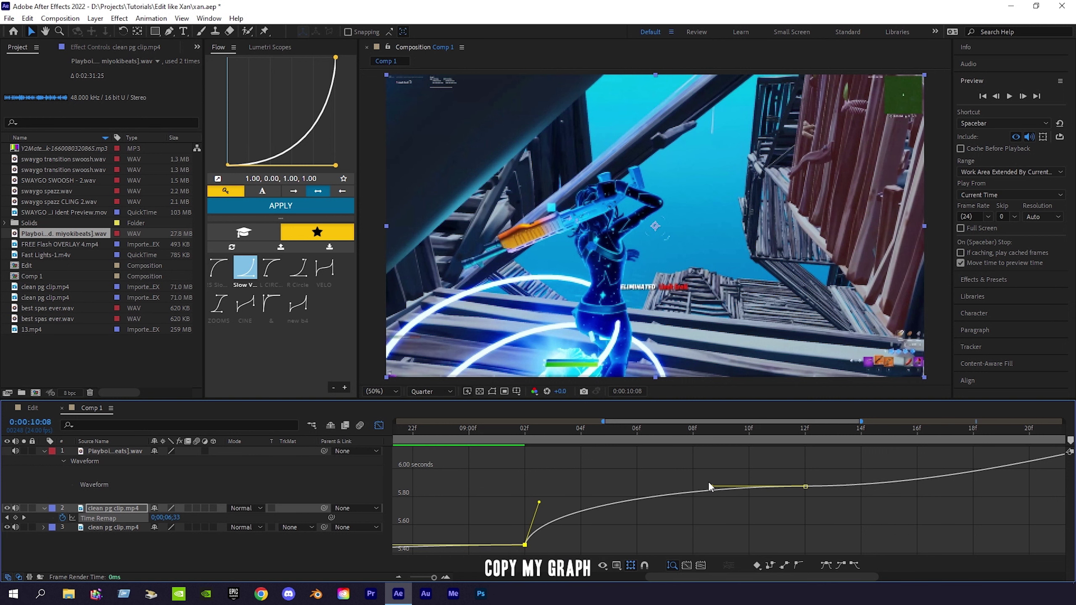
pyautogui.moveTo(745, 473); pyautogui.dragTo(844, 519)
pyautogui.moveTo(710, 487)
pyautogui.mouseDown()
pyautogui.moveTo(797, 520)
pyautogui.moveTo(797, 539)
pyautogui.mouseUp()
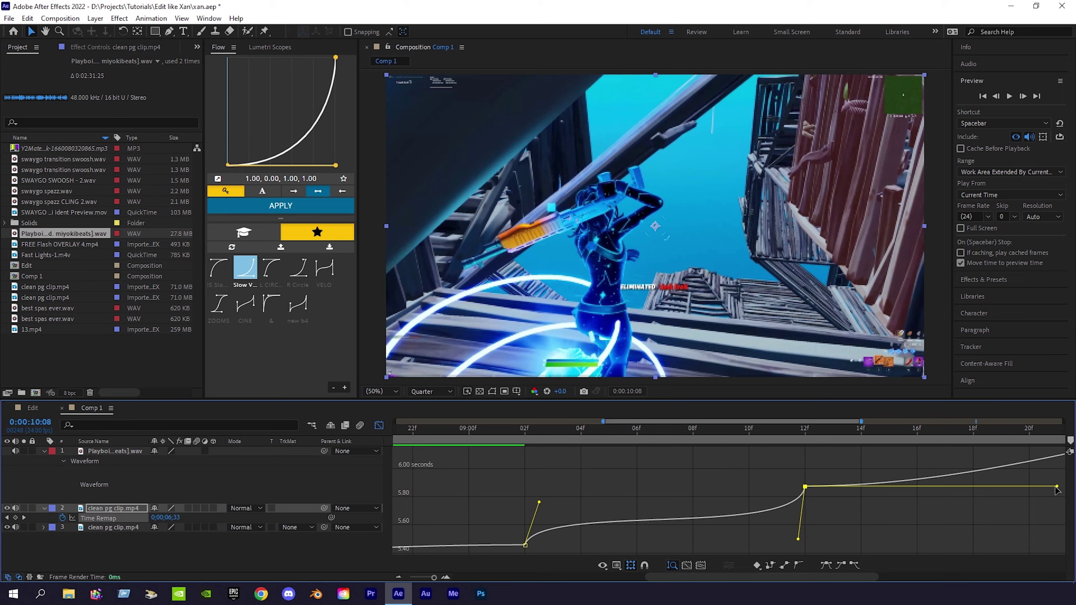
pyautogui.moveTo(1058, 490); pyautogui.dragTo(813, 465)
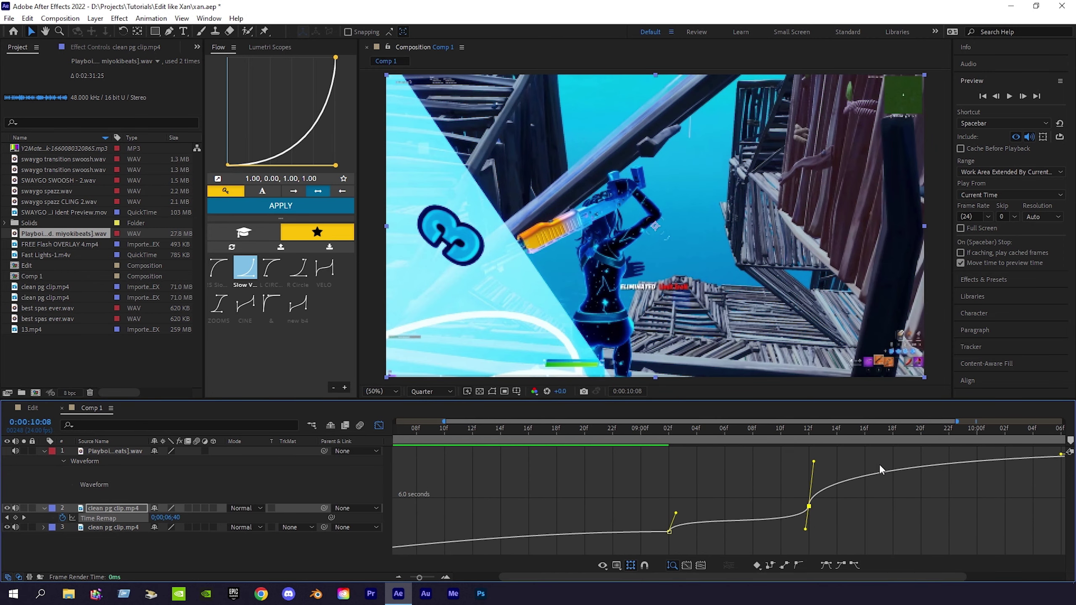
pyautogui.moveTo(1051, 455); pyautogui.dragTo(776, 462)
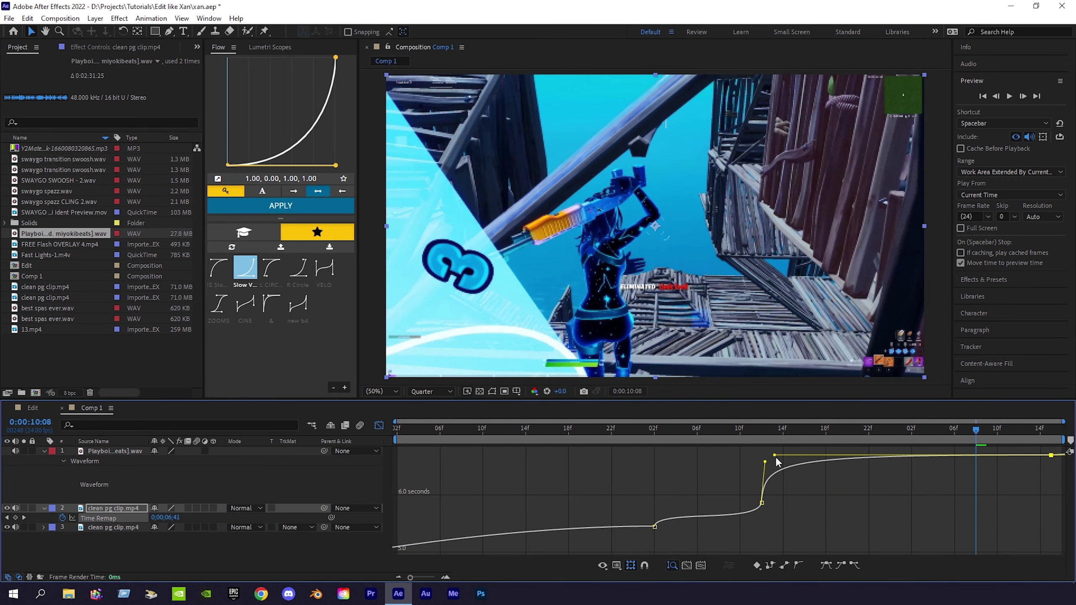
# Enable frame blending and mute the remapped clip's audio, then preview the ramp from 8:20
pyautogui.click(187, 507)
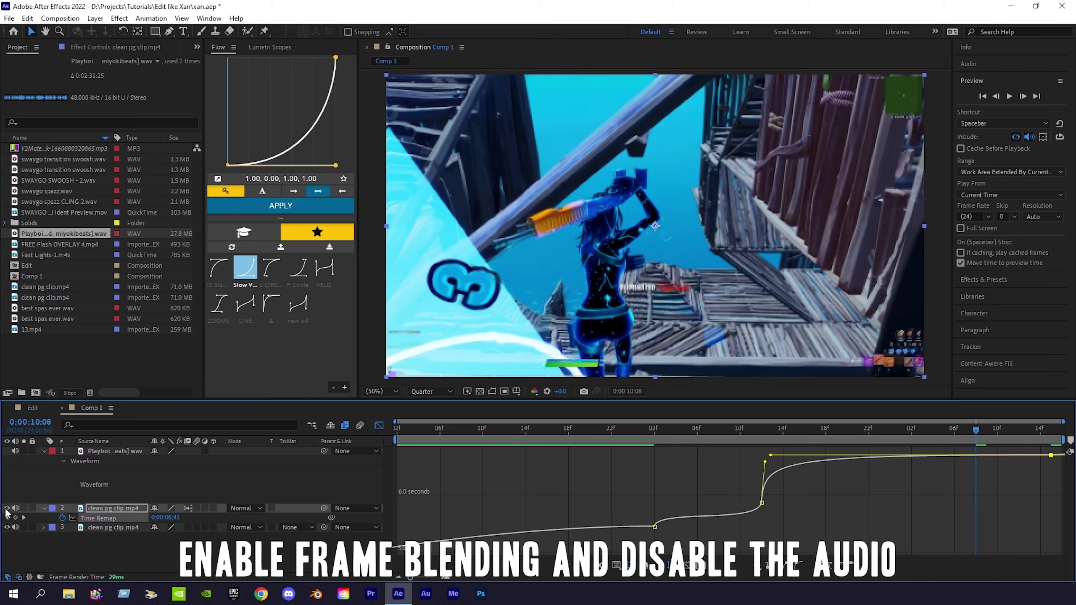
pyautogui.click(15, 507)
pyautogui.press('space')
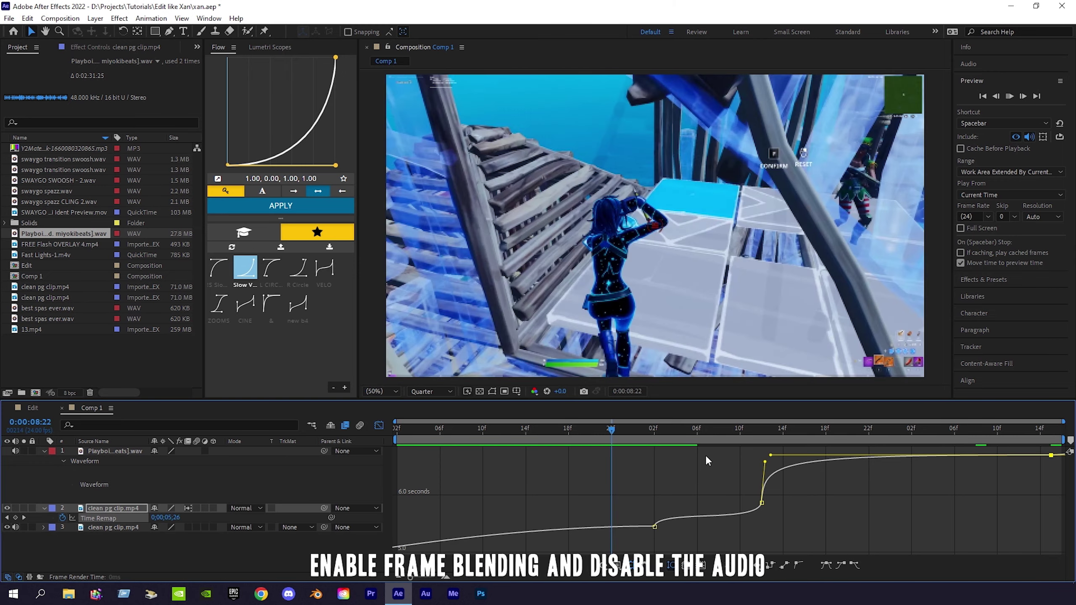
pyautogui.press('space')
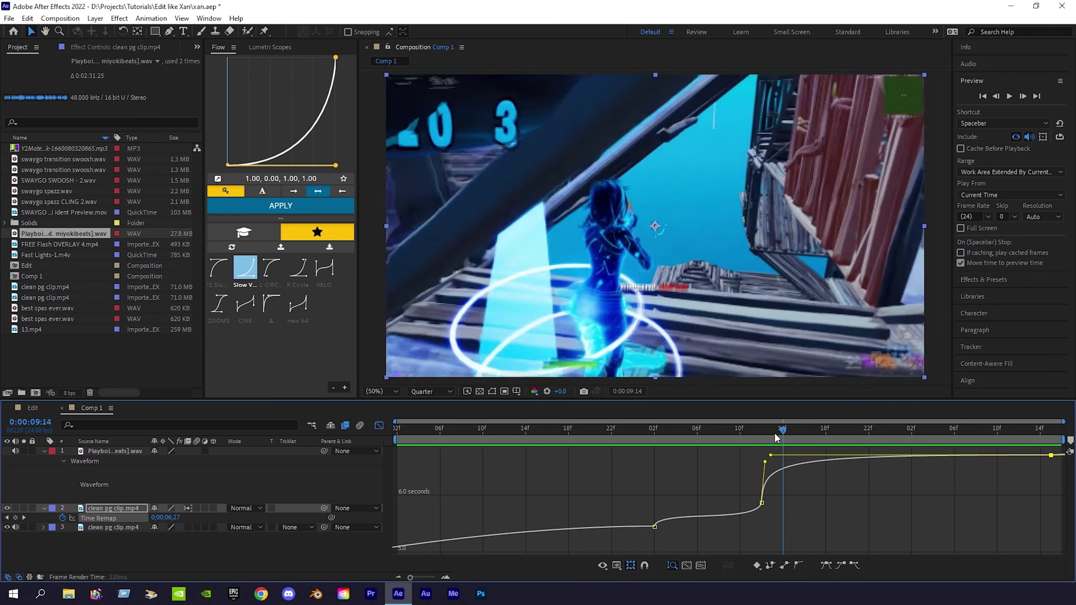
pyautogui.click(589, 428)
pyautogui.press('space')
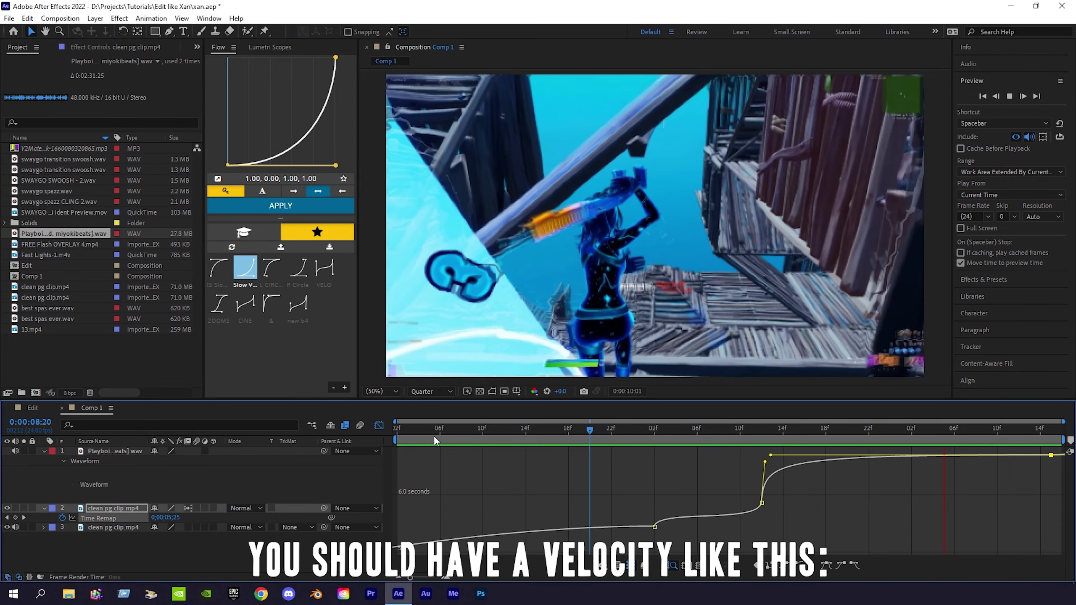
# Return to layer bars, collapse both layers' properties and save the project
pyautogui.click(379, 425)
pyautogui.press('space')
pyautogui.click(44, 450)
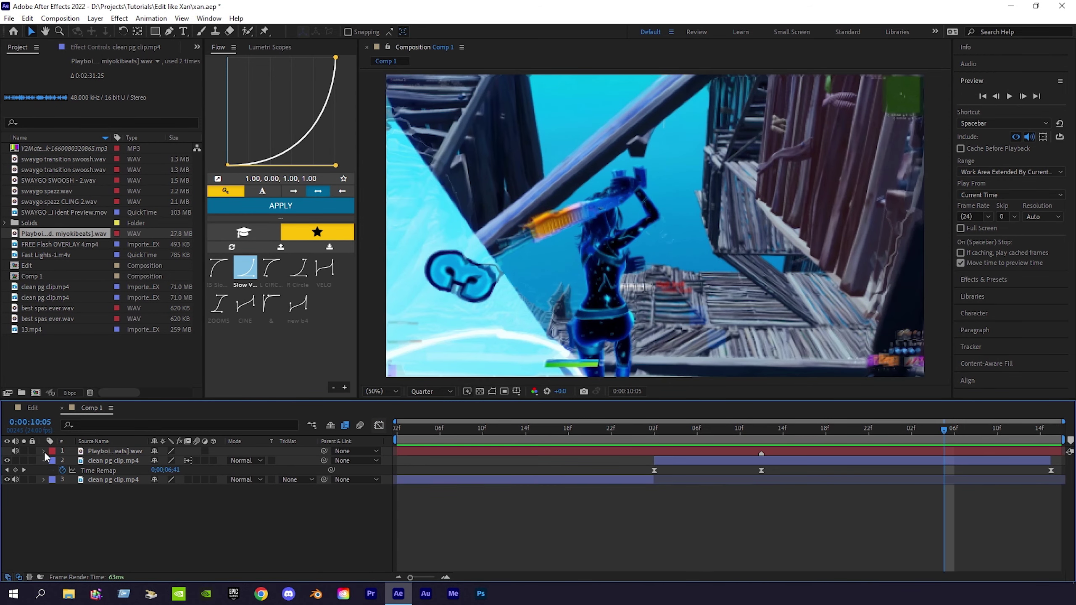
pyautogui.click(42, 463)
pyautogui.hotkey('ctrl', 's')
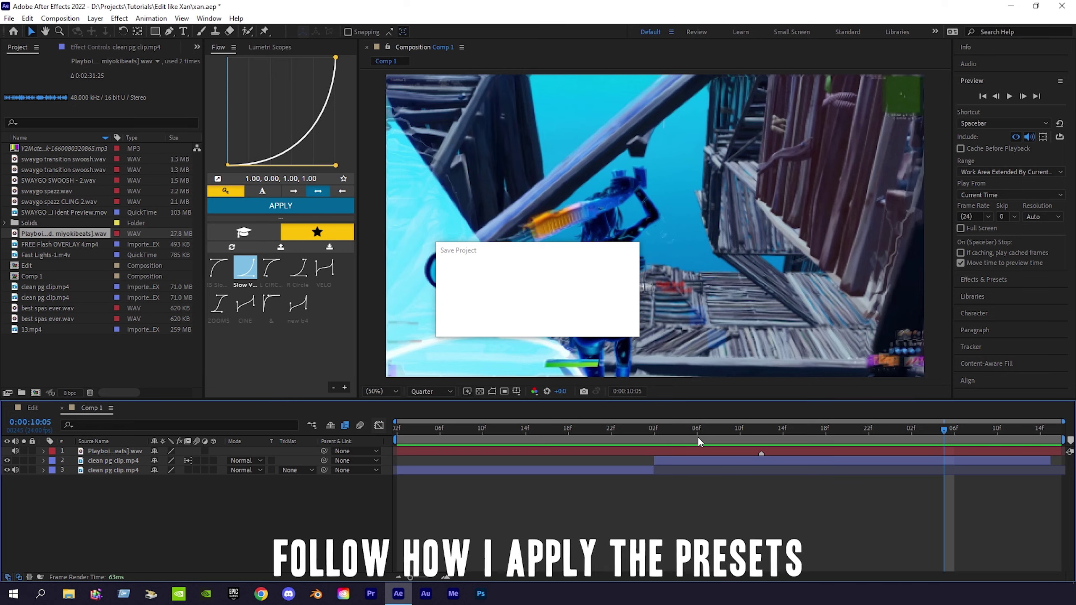
# Add an adjustment layer above the clip at 9:03 and trim its end to 9:07
pyautogui.click(669, 435)
pyautogui.click(679, 458)
pyautogui.hotkey('ctrl', 'alt', 'y')
pyautogui.click(664, 431)
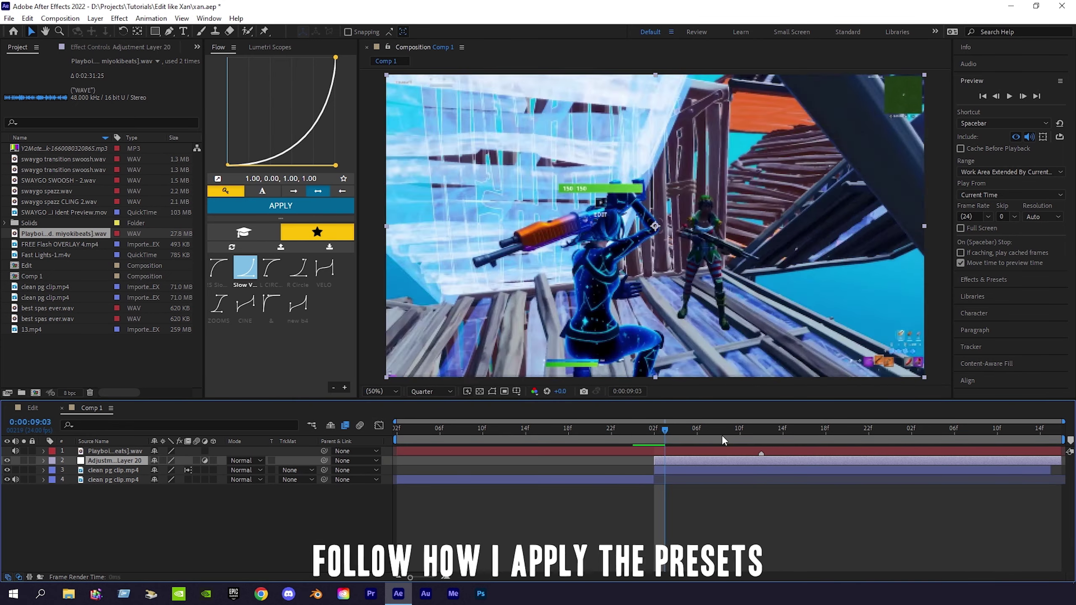
pyautogui.click(708, 432)
pyautogui.moveTo(1060, 461); pyautogui.dragTo(761, 460)
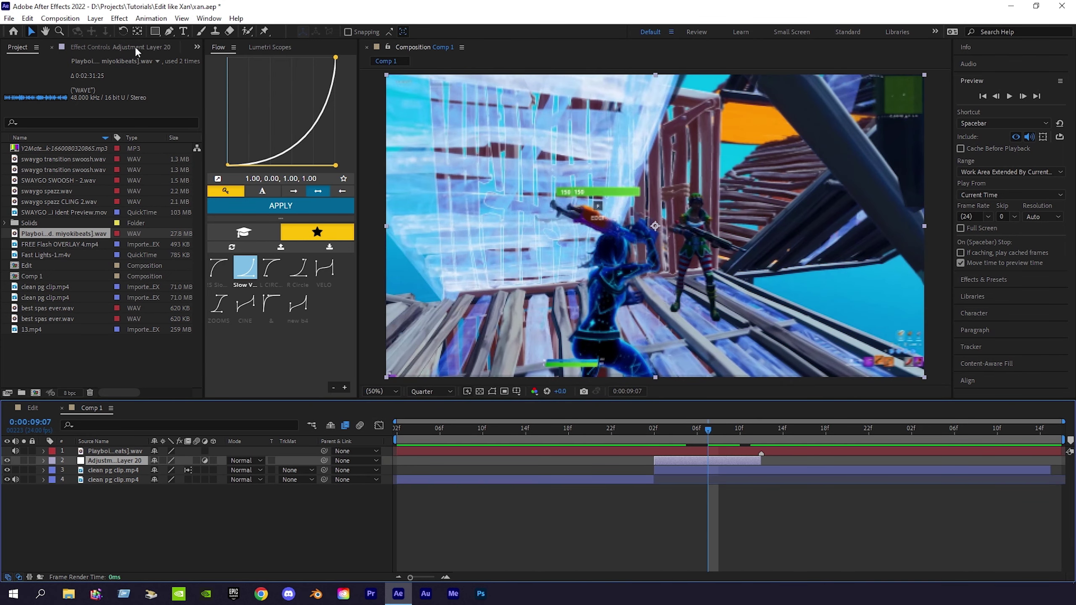
# Apply the Swaygo INSANE Buildup preset and shift its keyframes earlier to frame 02f
pyautogui.click(151, 18)
pyautogui.click(165, 40)
pyautogui.click(338, 112)
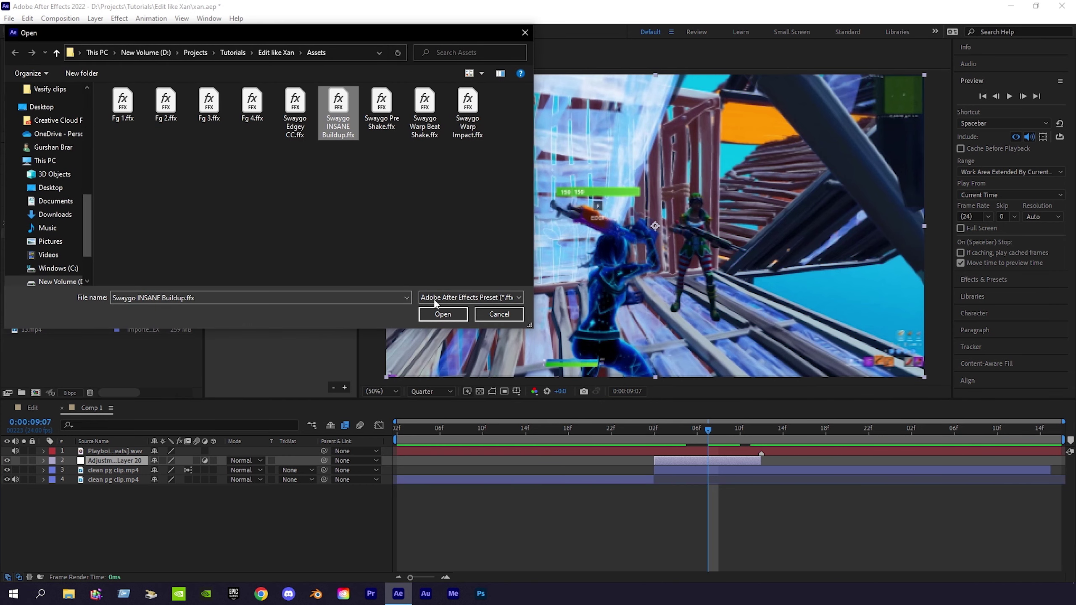
pyautogui.click(440, 314)
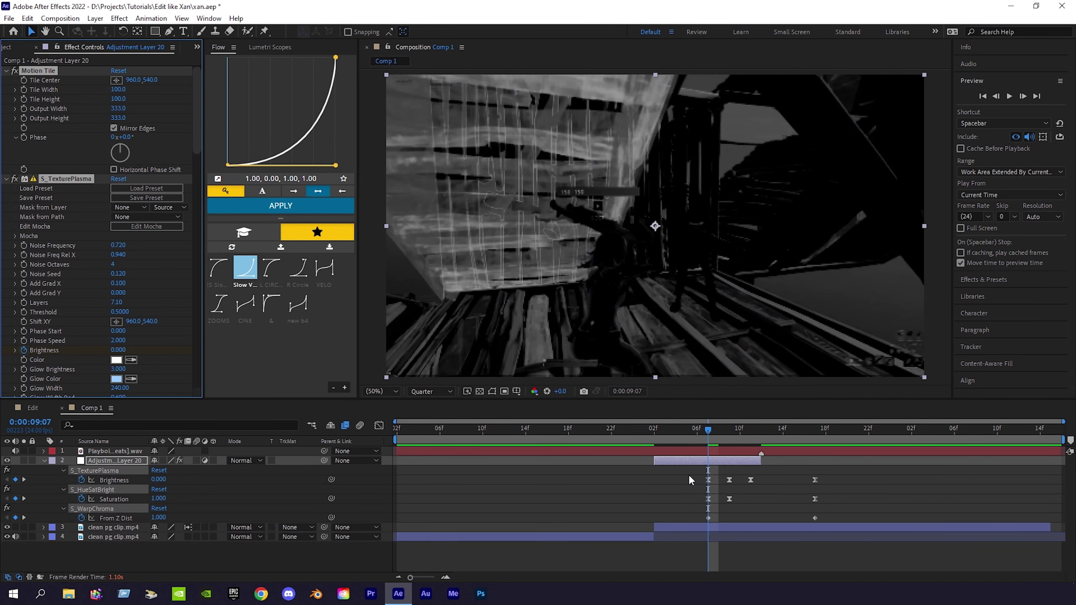
pyautogui.moveTo(814, 480); pyautogui.dragTo(761, 480)
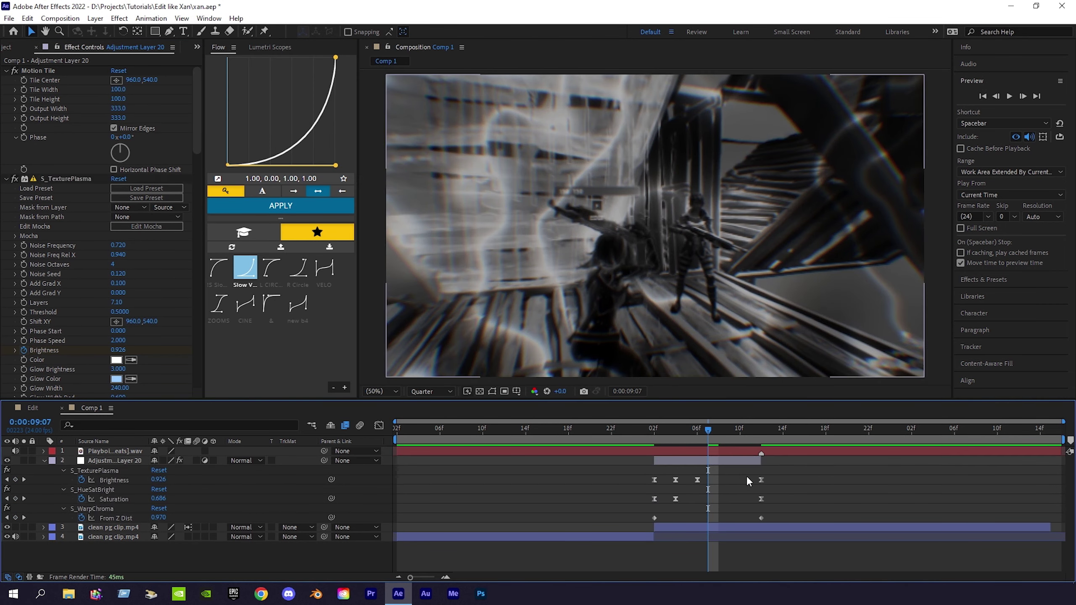
pyautogui.hotkey('ctrl', 'alt', 'y')
# Trim the new adjustment layer from 9:02 to about 13f and apply Swaygo Pre Shake.ffx
pyautogui.click(659, 434)
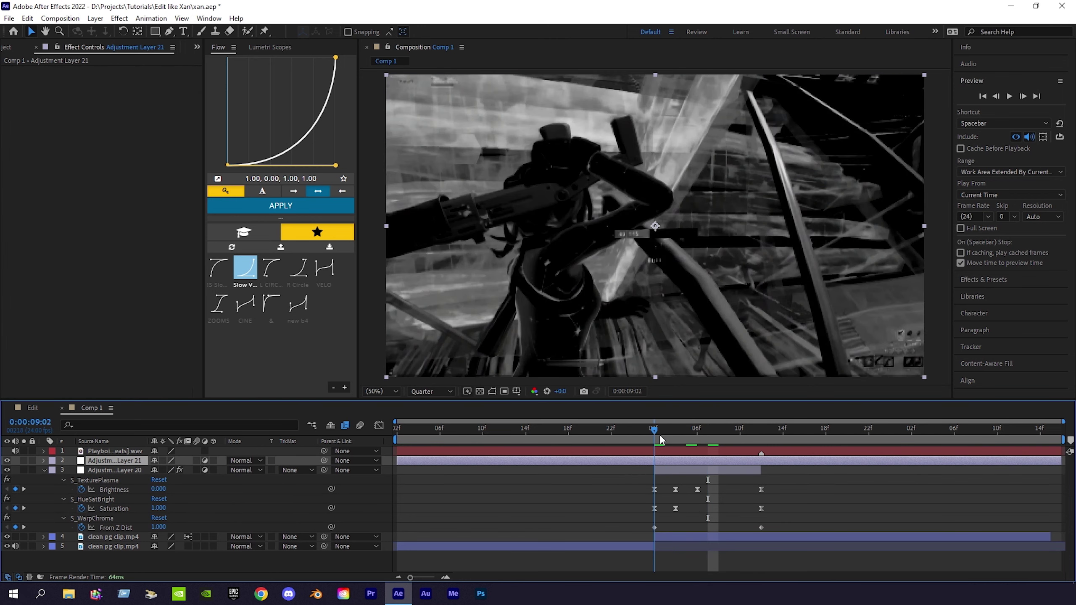
pyautogui.hotkey('alt', '[')
pyautogui.hotkey('alt', ']')
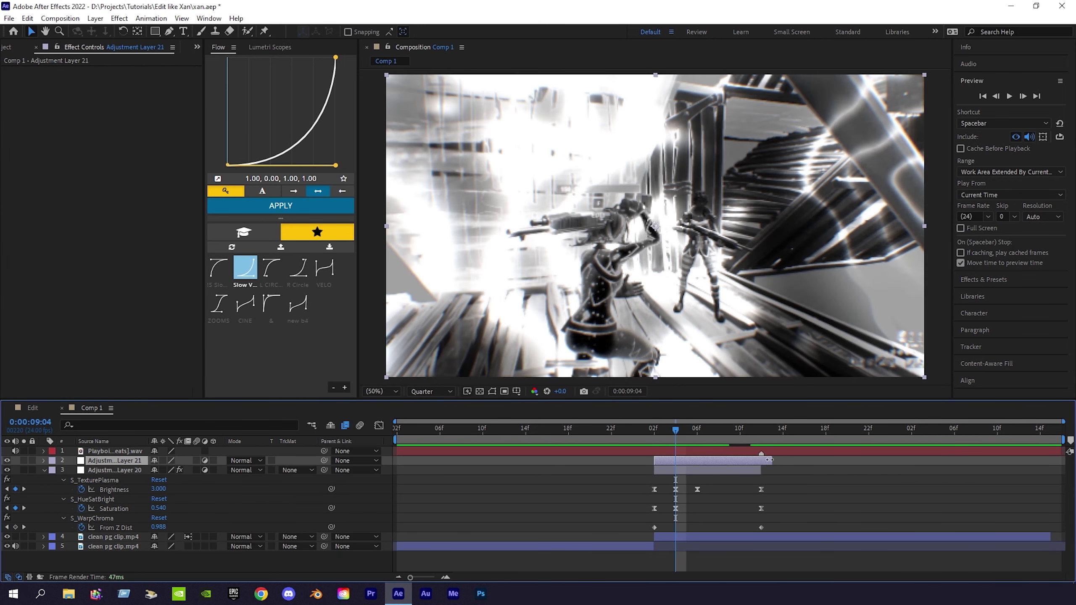
pyautogui.click(151, 18)
pyautogui.click(186, 40)
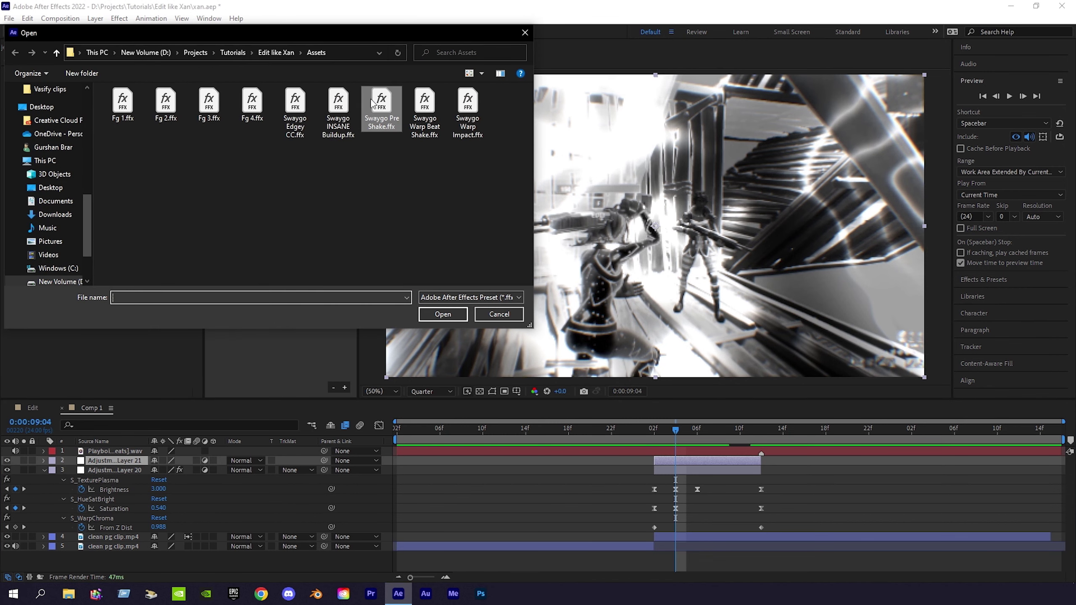
pyautogui.click(382, 110)
pyautogui.click(442, 315)
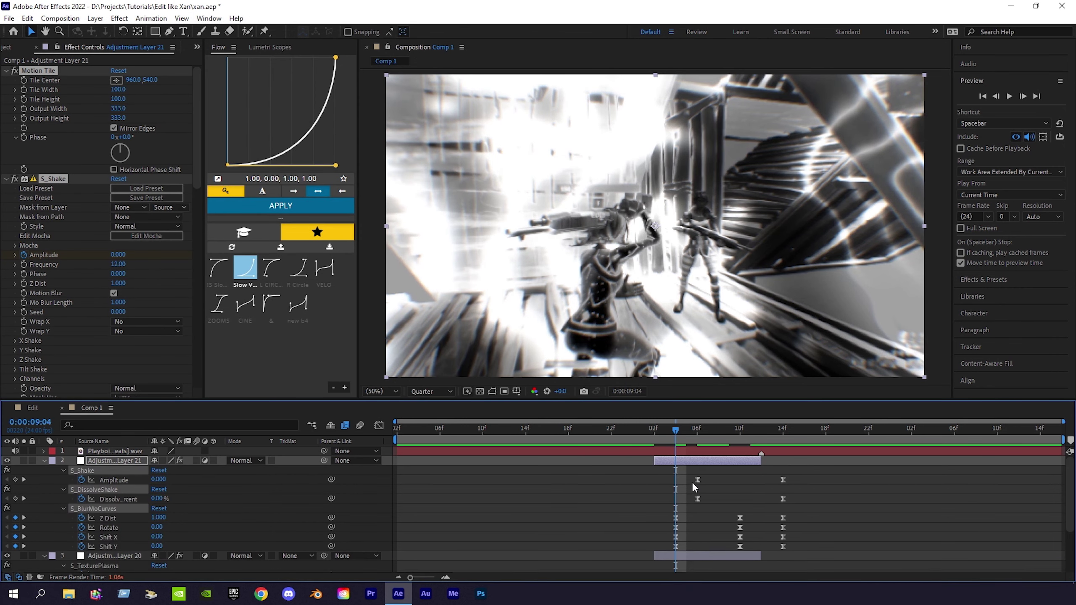
# Shift the Pre Shake keyframes two frames earlier and collapse layers 2 and 3
pyautogui.press('u')
pyautogui.moveTo(662, 481); pyautogui.dragTo(816, 552)
pyautogui.moveTo(785, 481); pyautogui.dragTo(764, 482)
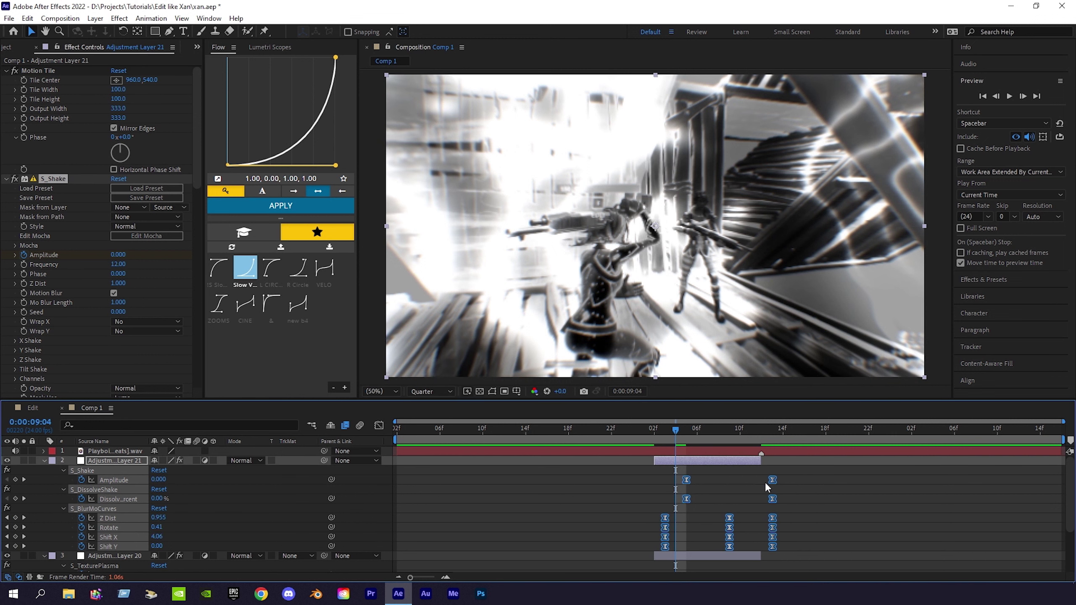
pyautogui.click(790, 483)
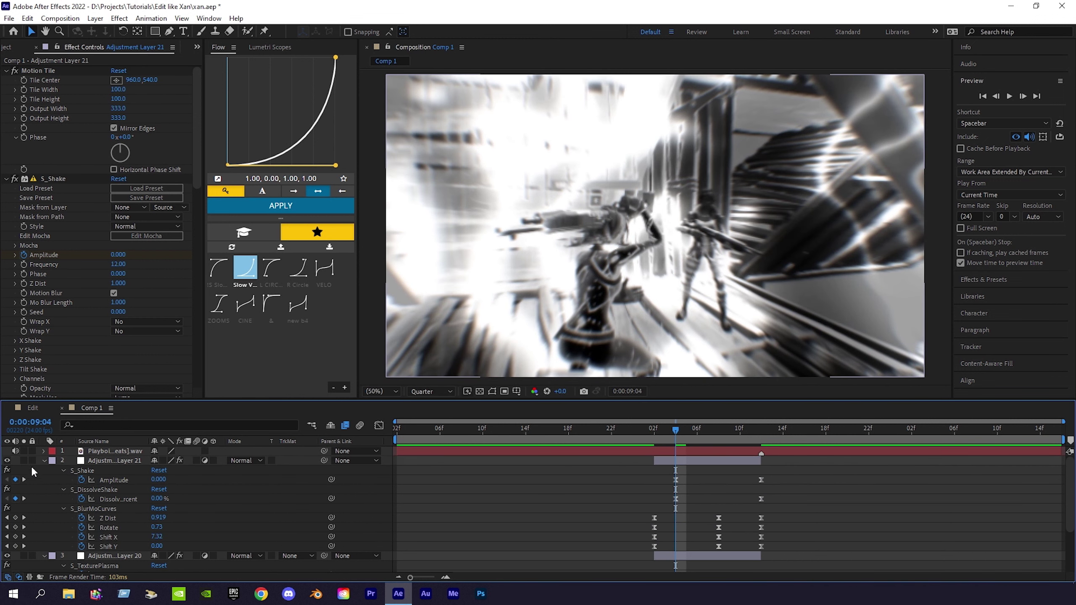
pyautogui.click(44, 460)
pyautogui.click(44, 470)
pyautogui.click(703, 463)
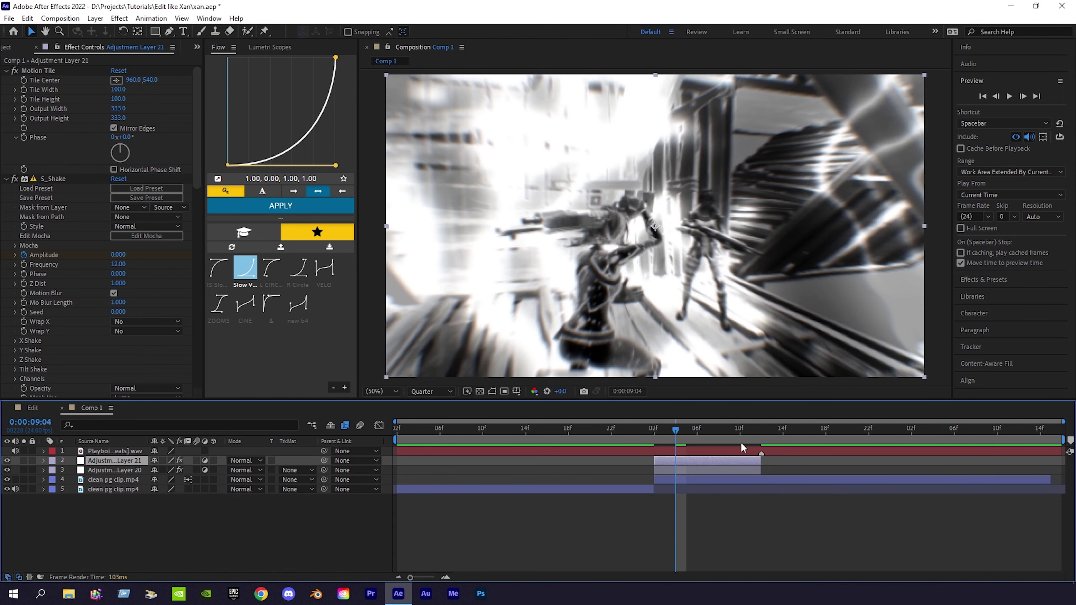
pyautogui.click(764, 439)
# Add an adjustment layer starting at 9:12 carrying the Swaygo Warp Impact preset
pyautogui.hotkey('ctrl', 'alt', 'y')
pyautogui.hotkey('alt', '[')
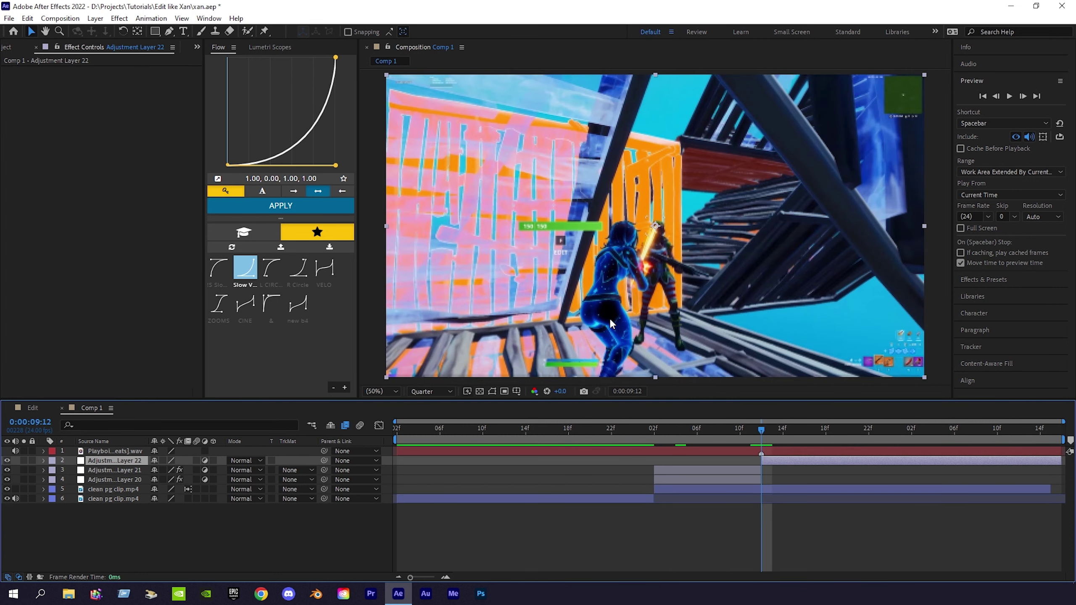
pyautogui.click(151, 18)
pyautogui.click(178, 41)
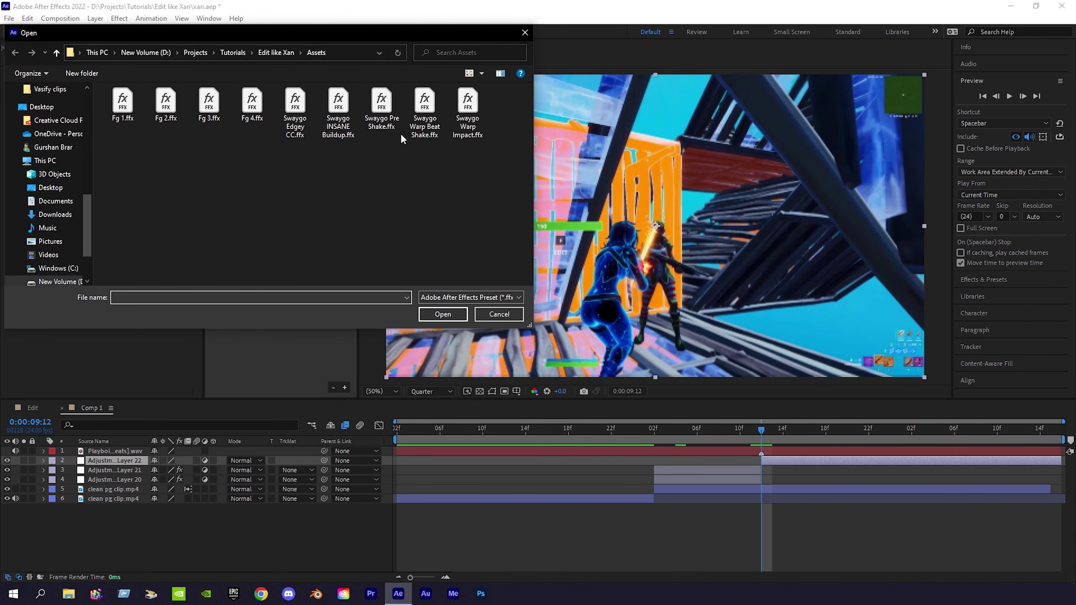
pyautogui.click(468, 106)
pyautogui.click(444, 319)
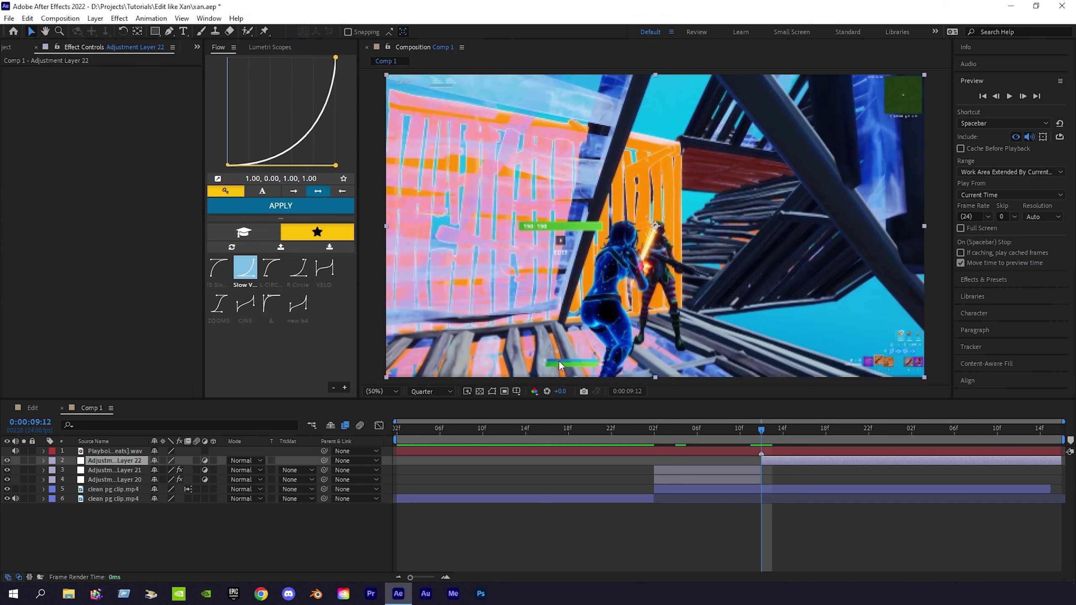
# Check the Warp Impact keyframes, then return to 9:02 with Adjustment Layer 21 selected
pyautogui.press('u')
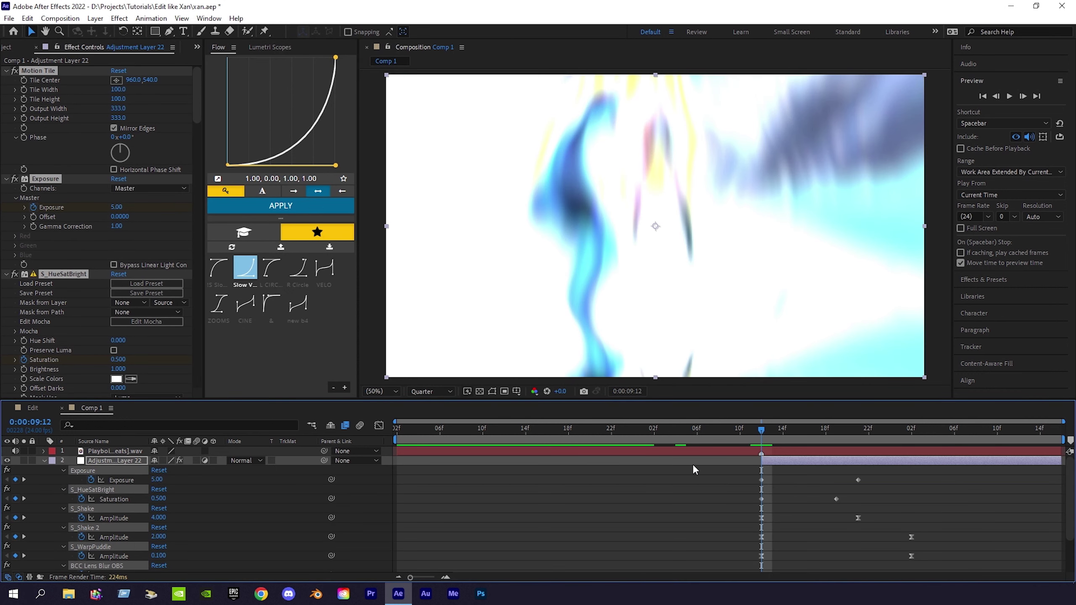
pyautogui.press('u')
pyautogui.click(667, 426)
pyautogui.click(667, 469)
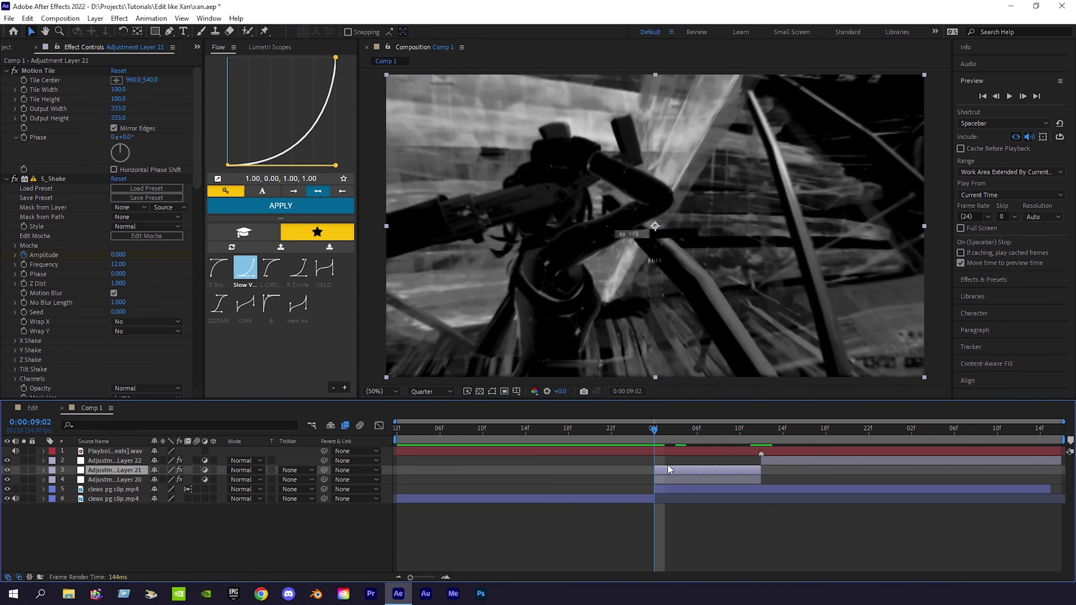
pyautogui.hotkey('ctrl', 'alt', 'y')
# Trim Adjustment Layer 23 to start at 9:01 and apply Swaygo Warp Beat Shake.ffx
pyautogui.hotkey('alt', '[')
pyautogui.moveTo(662, 423)
pyautogui.mouseDown()
pyautogui.moveTo(647, 429)
pyautogui.moveTo(703, 434)
pyautogui.moveTo(639, 438)
pyautogui.mouseUp()
pyautogui.hotkey('alt', ']')
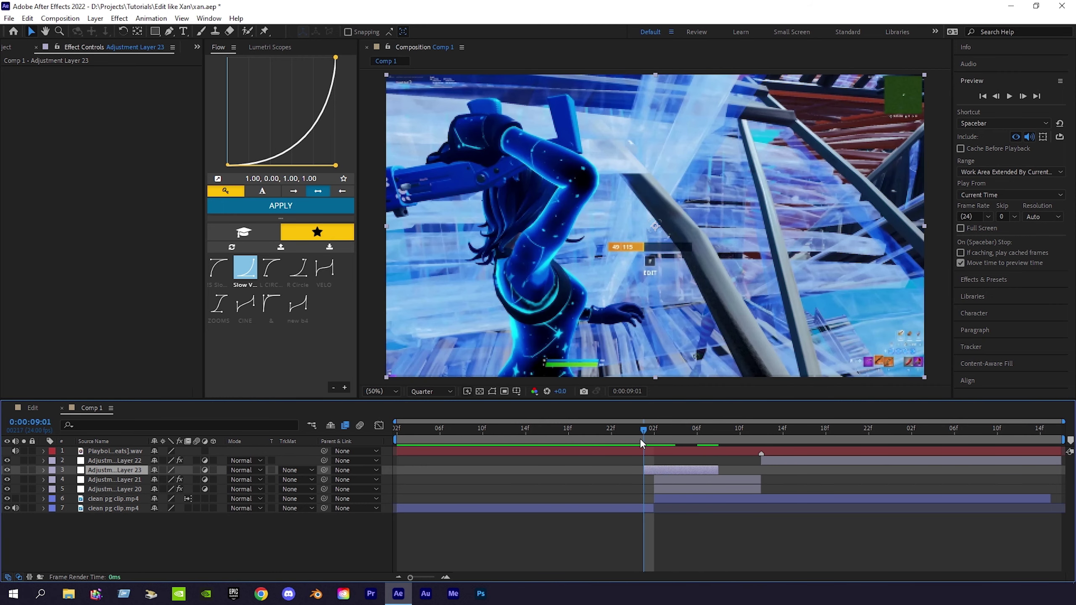
pyautogui.click(151, 18)
pyautogui.click(177, 46)
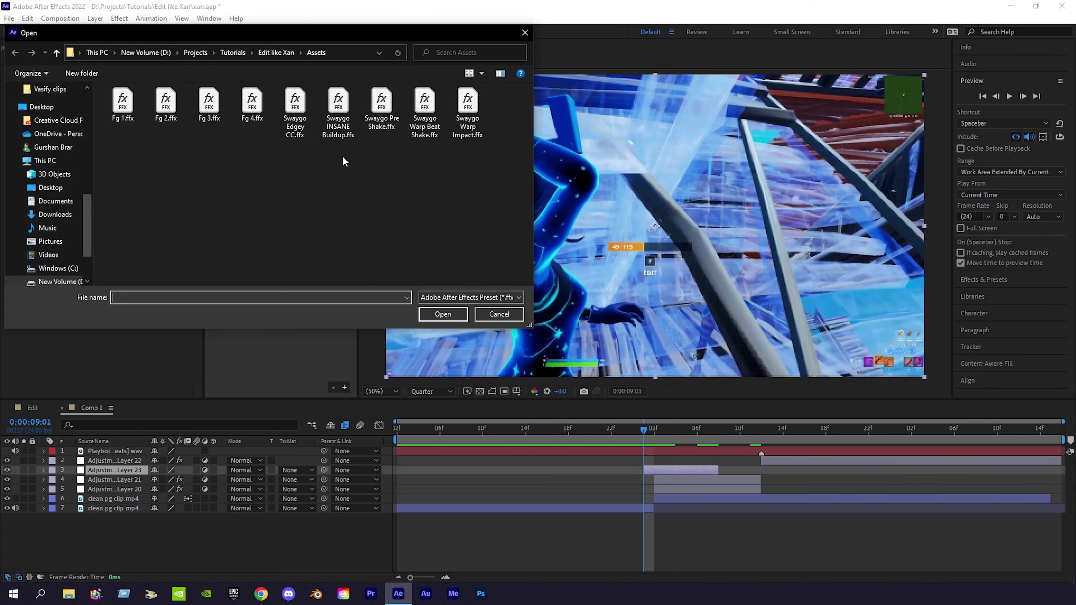
pyautogui.click(424, 103)
pyautogui.click(457, 314)
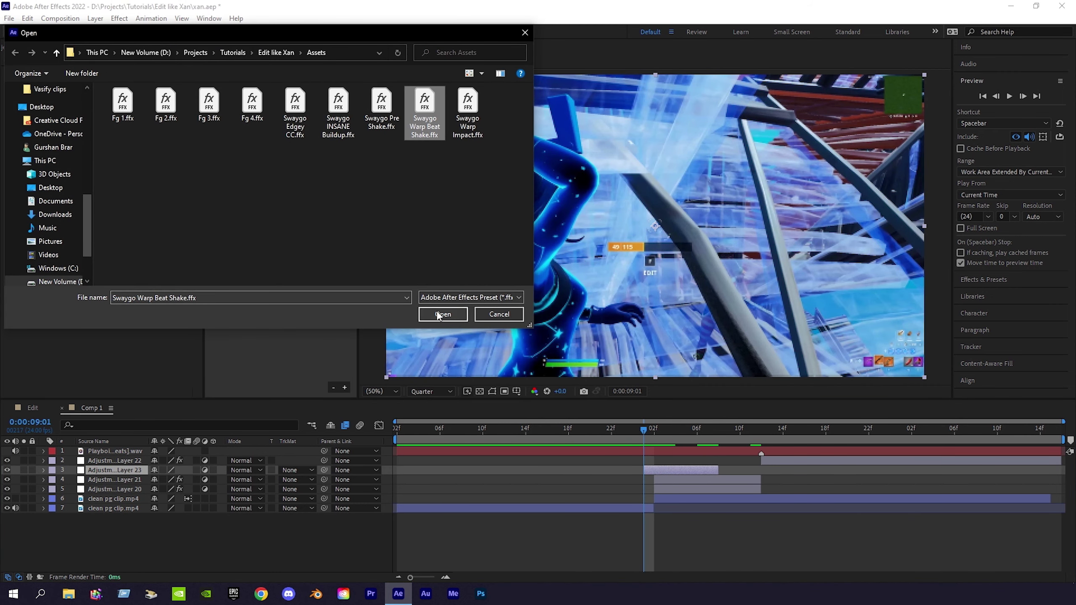
# Reveal the Warp Beat Shake keyframes and preview the effect between 9:02 and 9:03
pyautogui.press('u')
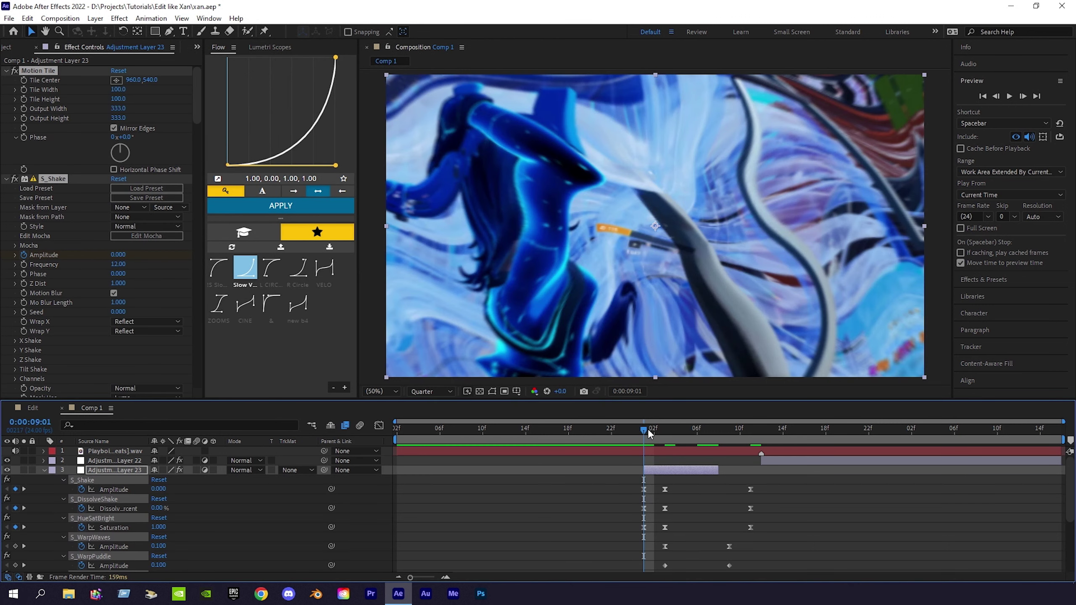
pyautogui.moveTo(647, 429); pyautogui.dragTo(665, 429)
pyautogui.scroll(-3, 689, 481)
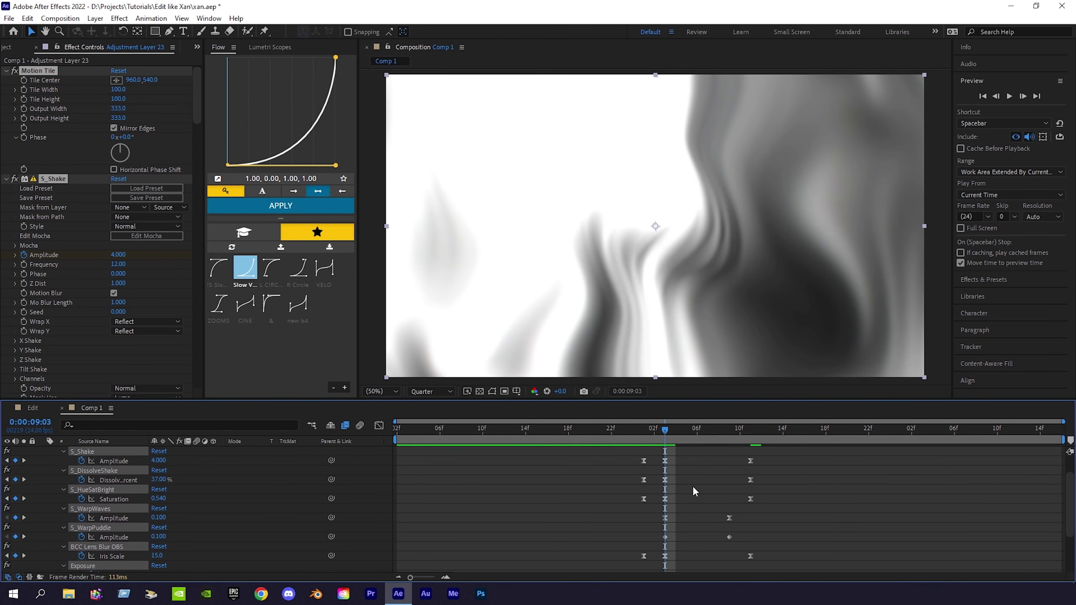
pyautogui.scroll(-2, 692, 486)
pyautogui.moveTo(664, 429); pyautogui.dragTo(654, 433)
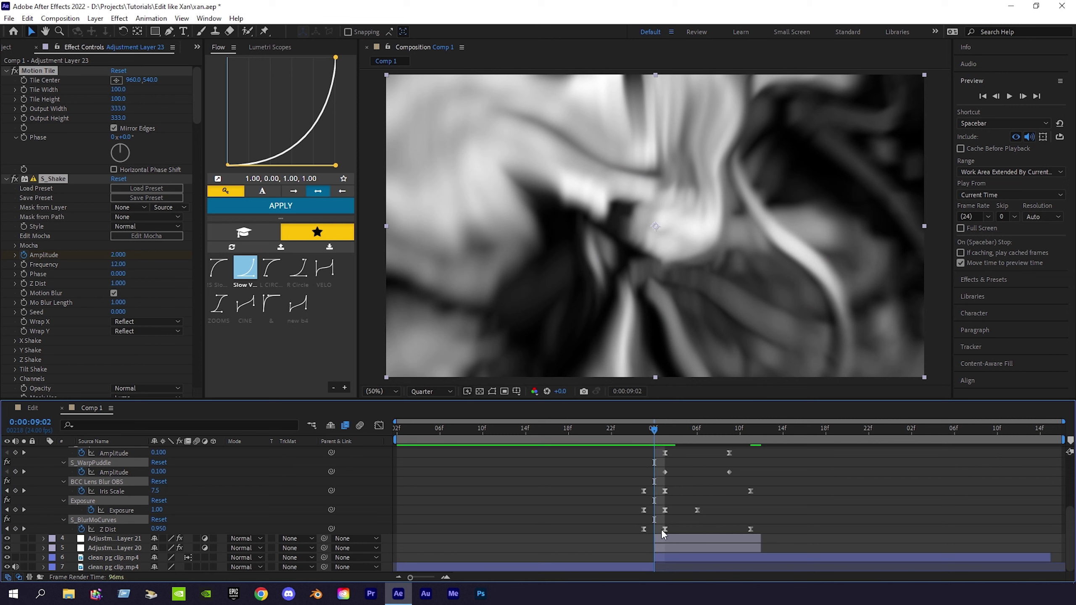
pyautogui.scroll(5, 665, 521)
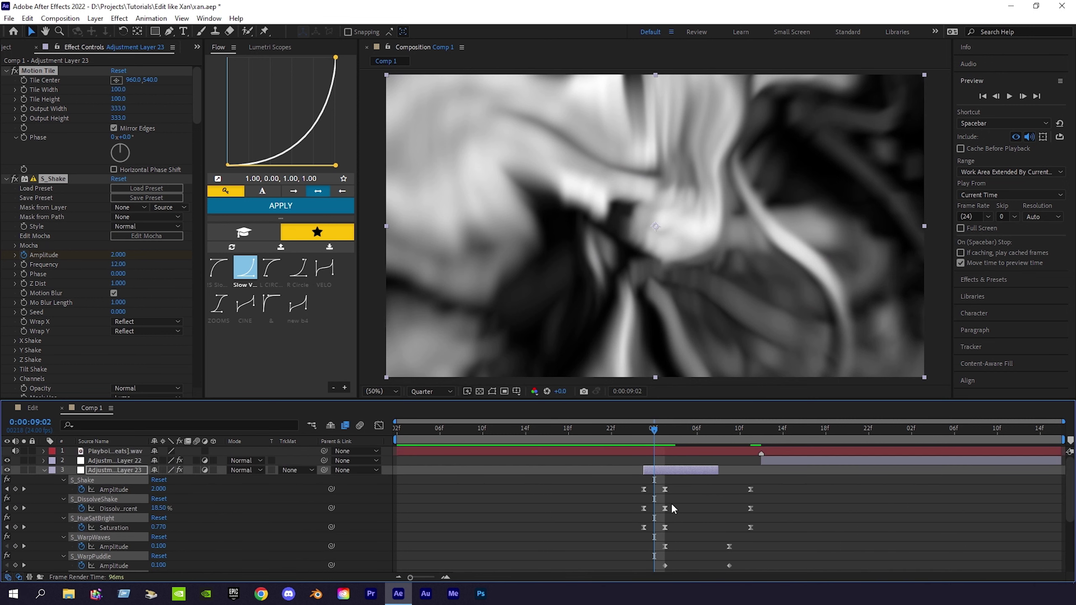
# Move Adjustment Layer 23 one frame earlier, trim its end shorter and collapse its properties
pyautogui.moveTo(667, 467); pyautogui.dragTo(657, 468)
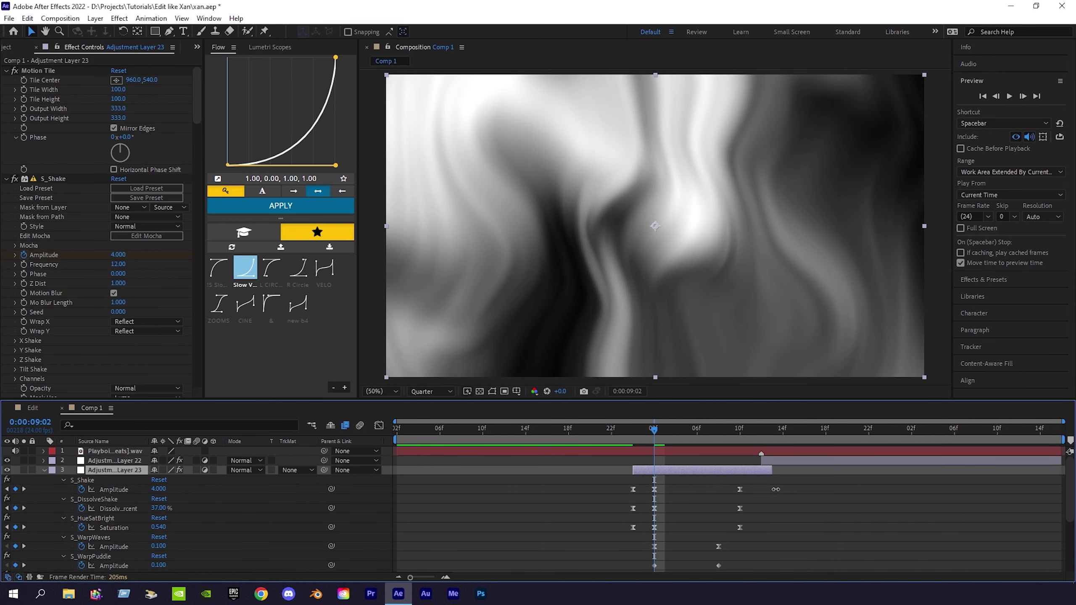
pyautogui.moveTo(805, 489); pyautogui.dragTo(761, 490)
pyautogui.click(685, 451)
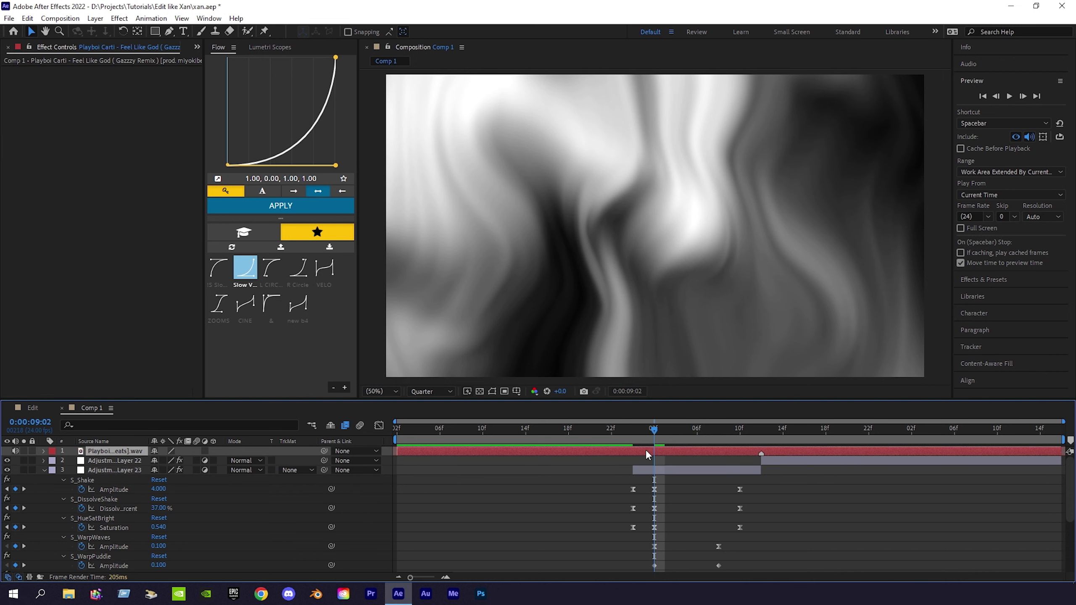
pyautogui.click(44, 470)
pyautogui.click(661, 468)
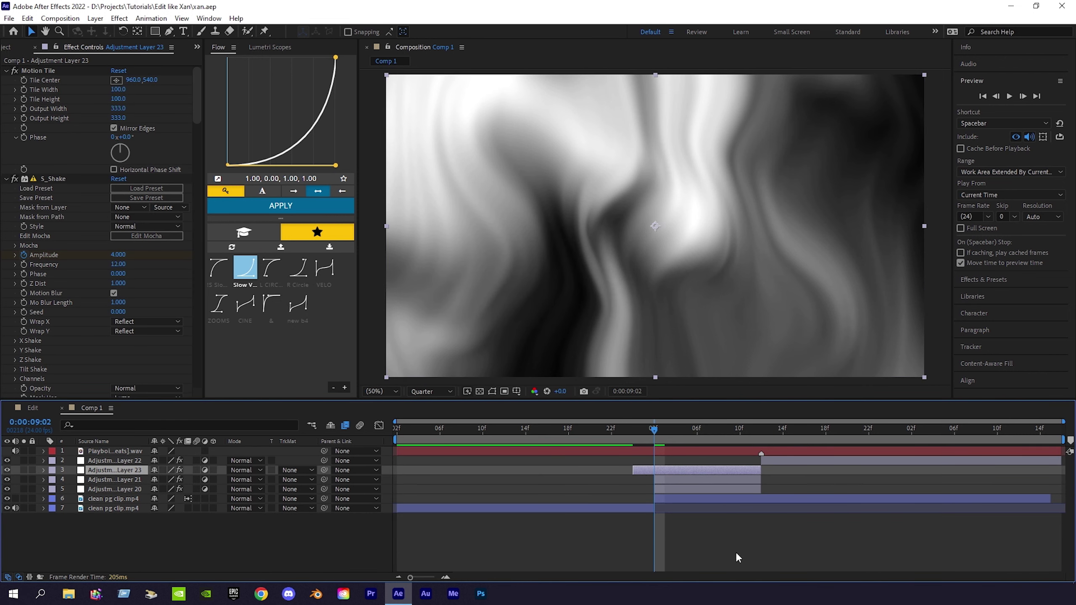
# Add a one-frame Adjustment Layer 24 ending at the playhead, then zoom in around 9:01
pyautogui.click(735, 552)
pyautogui.click(657, 473)
pyautogui.hotkey('ctrl', 'alt', 'y')
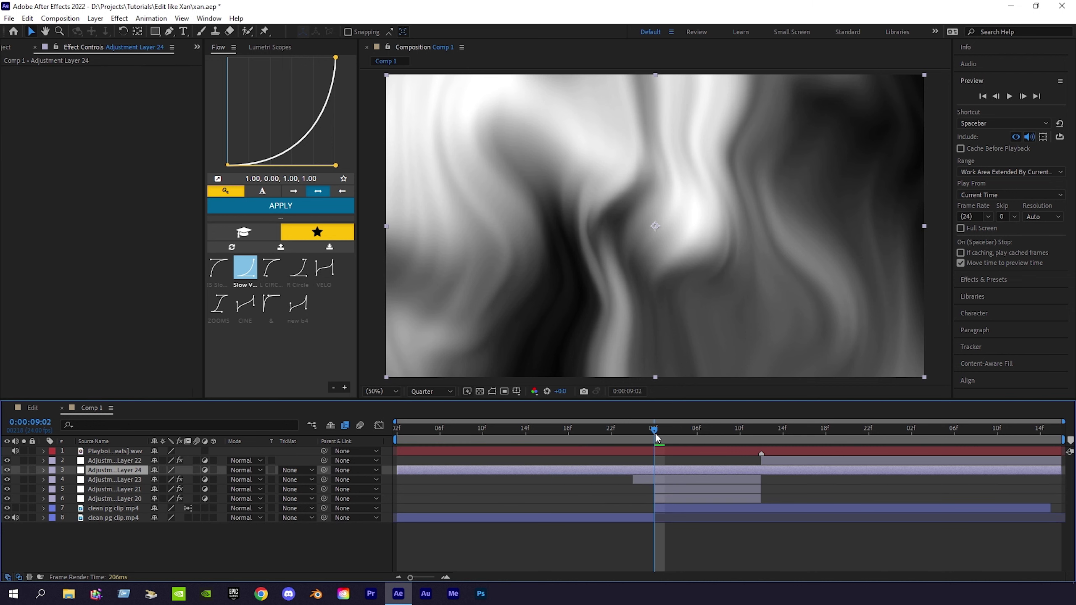
pyautogui.hotkey('alt', ']')
pyautogui.click(647, 426)
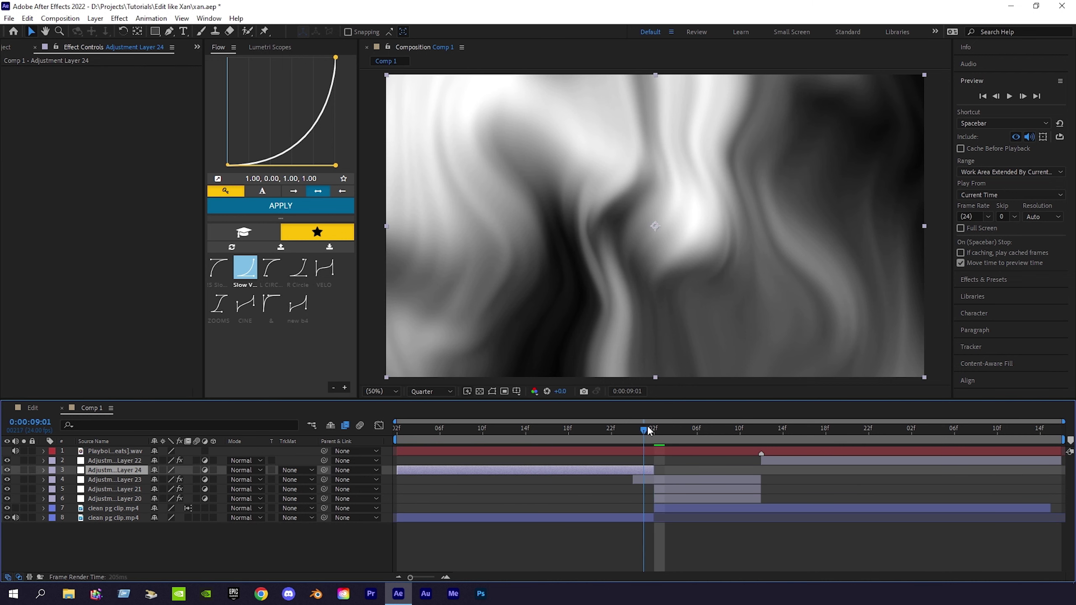
pyautogui.press('=')
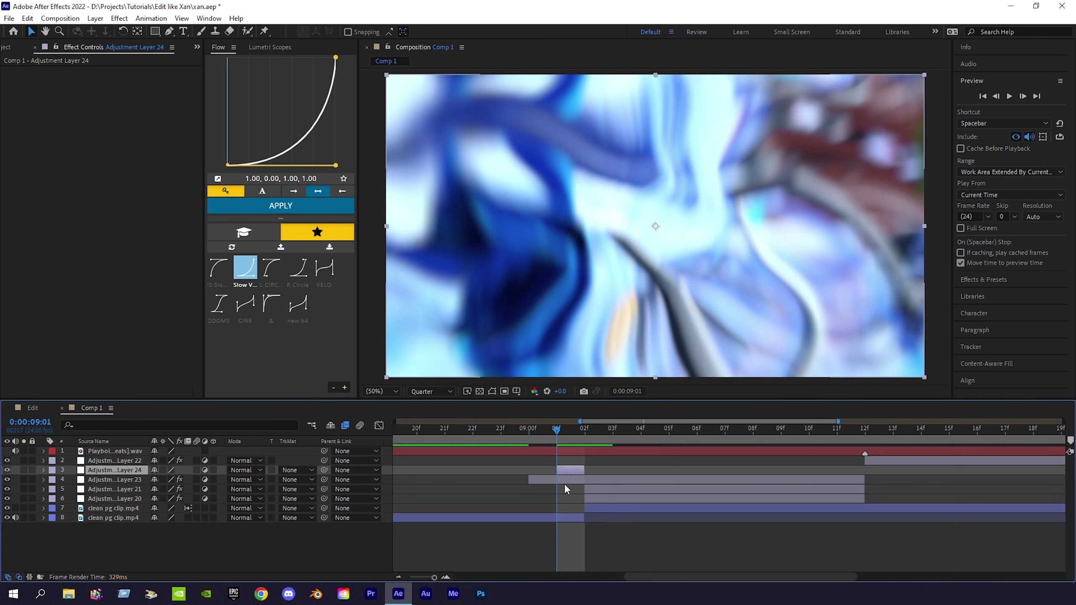
# Duplicate Adjustment Layer 24 and stagger copies three and two frames before 9:01
pyautogui.hotkey('ctrl', 'd')
pyautogui.hotkey('ctrl', 'd')
pyautogui.hotkey('ctrl', 'd')
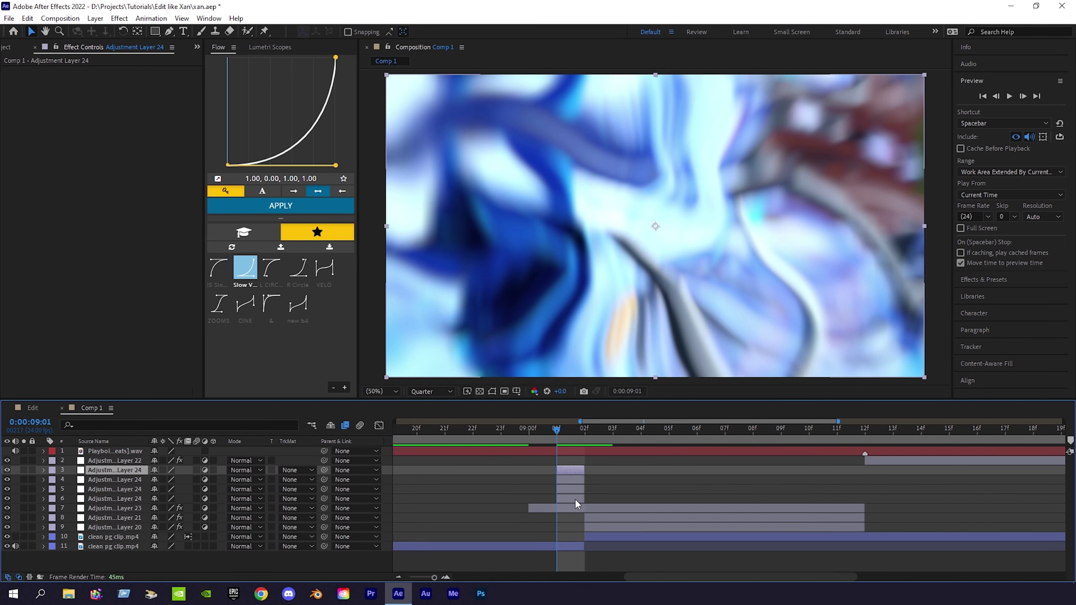
pyautogui.moveTo(575, 499); pyautogui.dragTo(490, 500)
pyautogui.moveTo(570, 488)
pyautogui.mouseDown()
pyautogui.moveTo(515, 491)
pyautogui.moveTo(551, 479)
pyautogui.mouseUp()
pyautogui.click(486, 498)
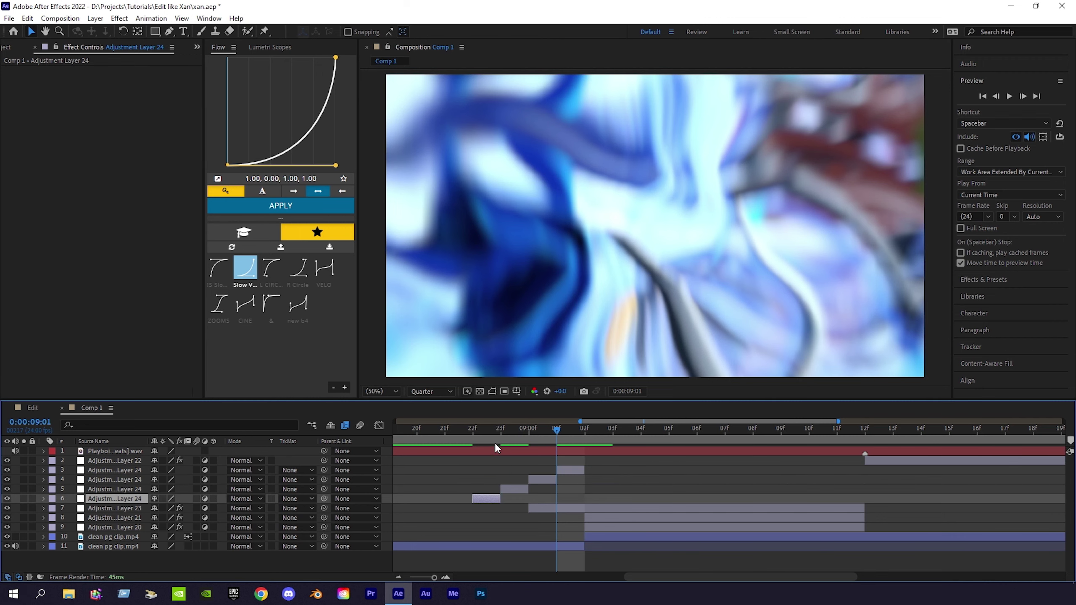
# Apply the Fg 1 preset to the earliest one-frame copy and Fg 2 to layer 5
pyautogui.press('i')
pyautogui.click(157, 18)
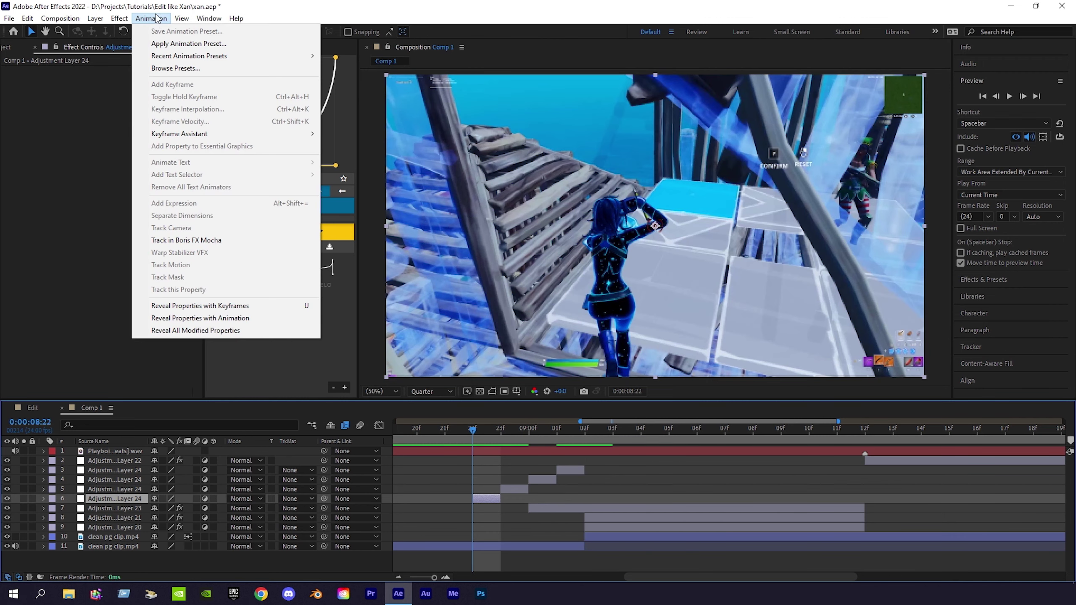
pyautogui.click(169, 43)
pyautogui.click(137, 113)
pyautogui.click(449, 315)
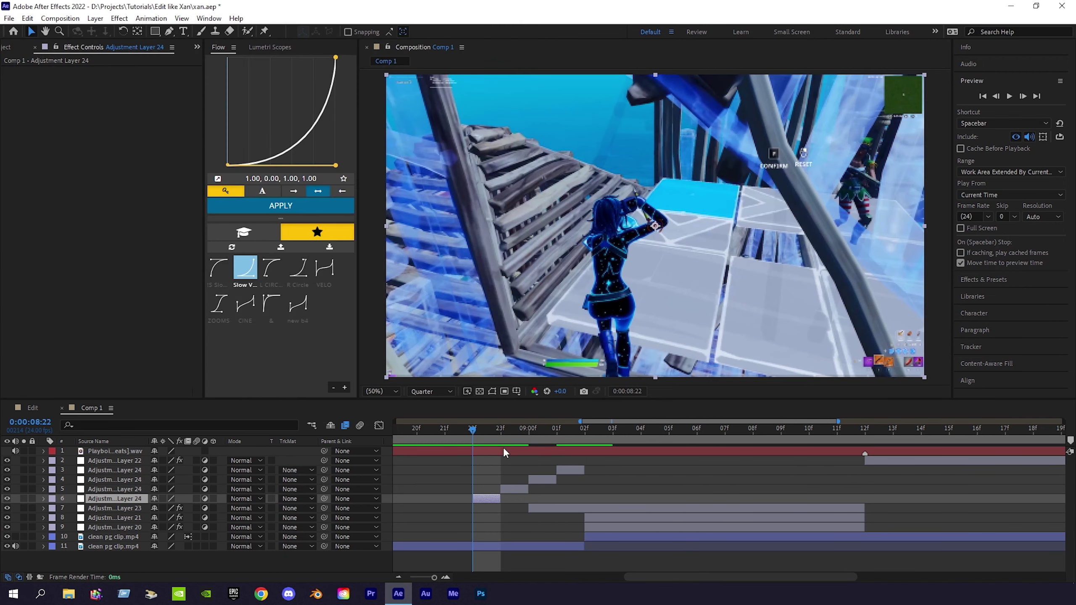
pyautogui.click(514, 488)
pyautogui.click(151, 18)
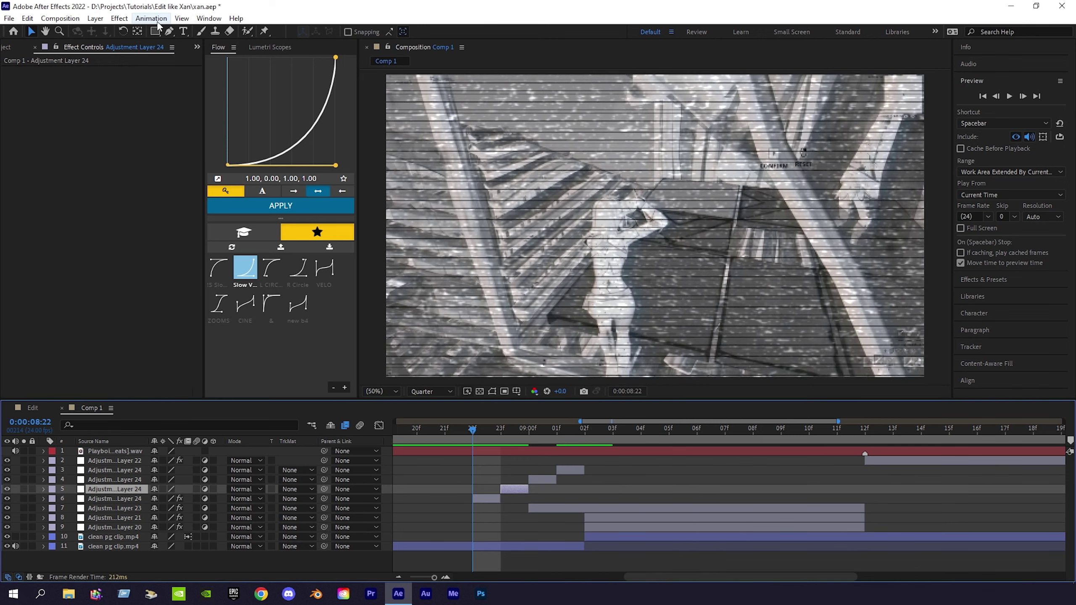
pyautogui.click(171, 43)
pyautogui.click(166, 105)
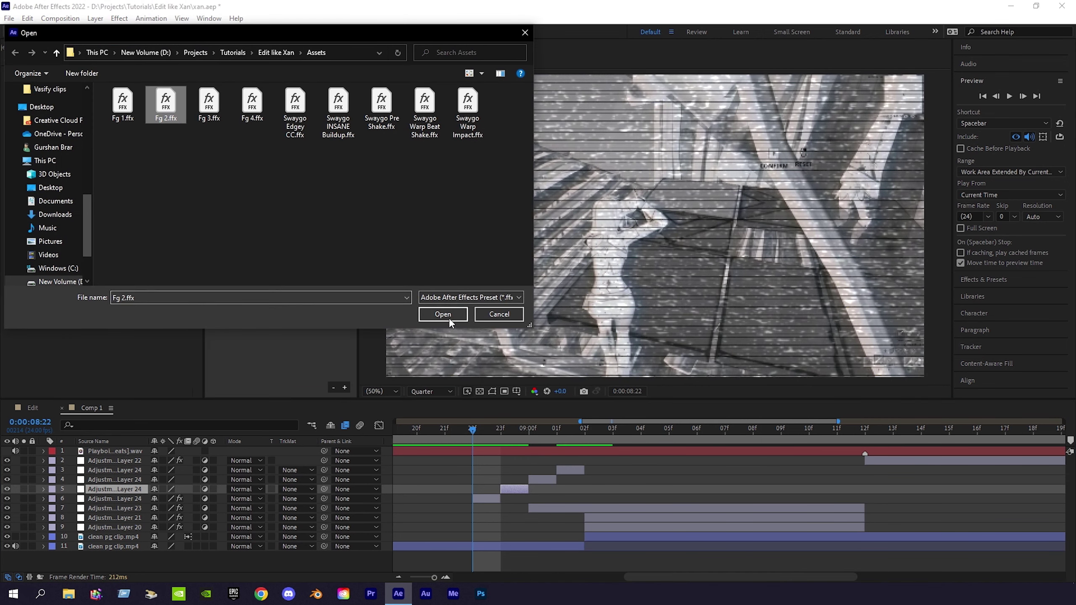
pyautogui.click(448, 318)
# Apply the next Fg preset to layer 4 and Fg 4 to layer 3
pyautogui.click(546, 479)
pyautogui.click(151, 17)
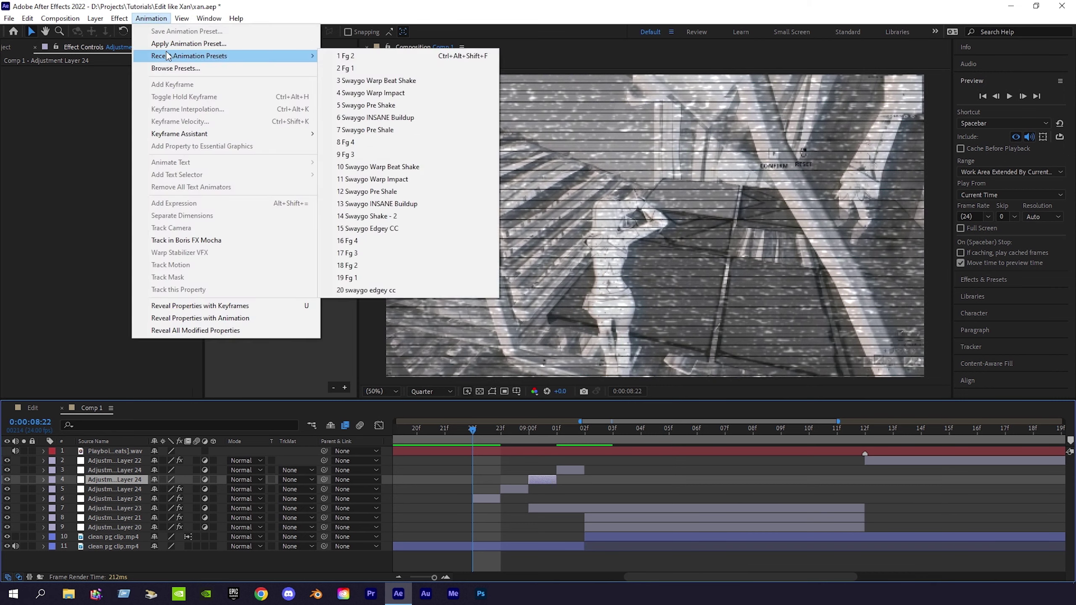
pyautogui.click(171, 43)
pyautogui.click(209, 106)
pyautogui.click(448, 318)
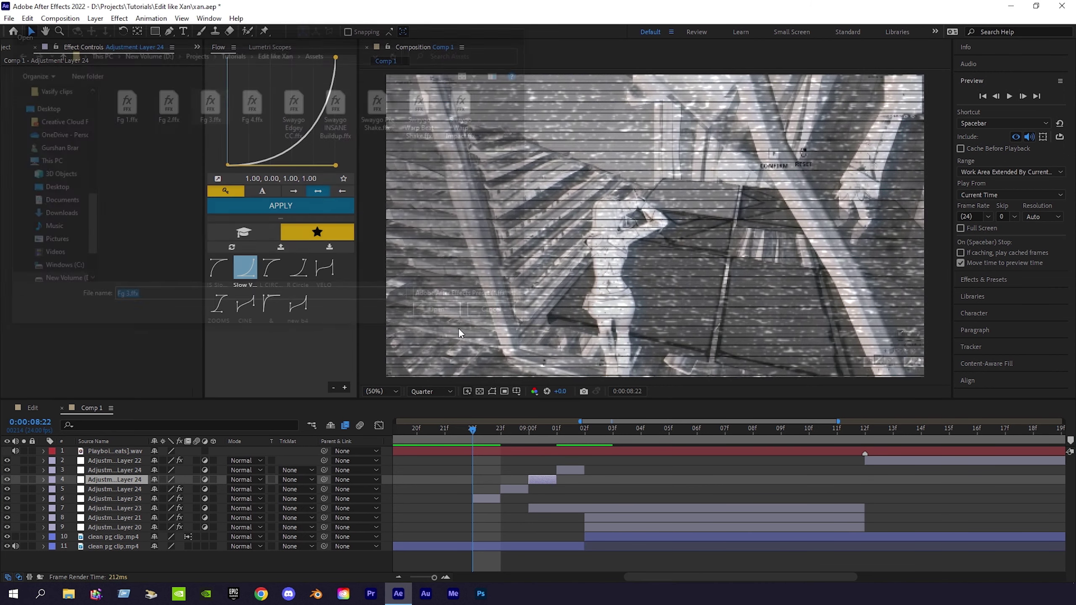
pyautogui.click(575, 467)
pyautogui.click(151, 18)
pyautogui.click(171, 43)
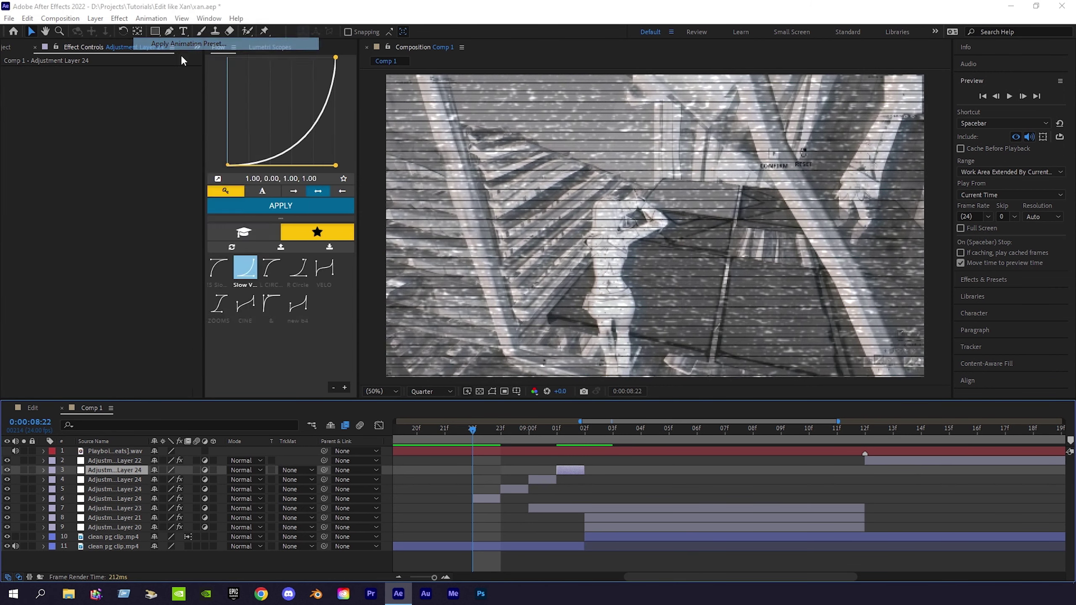
pyautogui.click(245, 106)
pyautogui.click(442, 314)
pyautogui.click(618, 466)
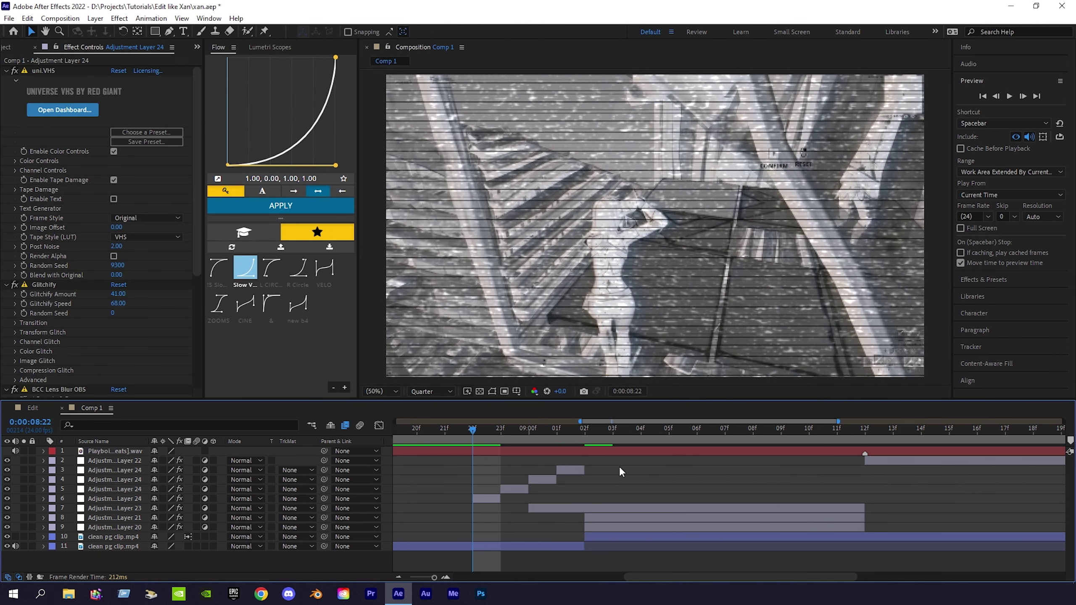
pyautogui.press('-')
pyautogui.press('-')
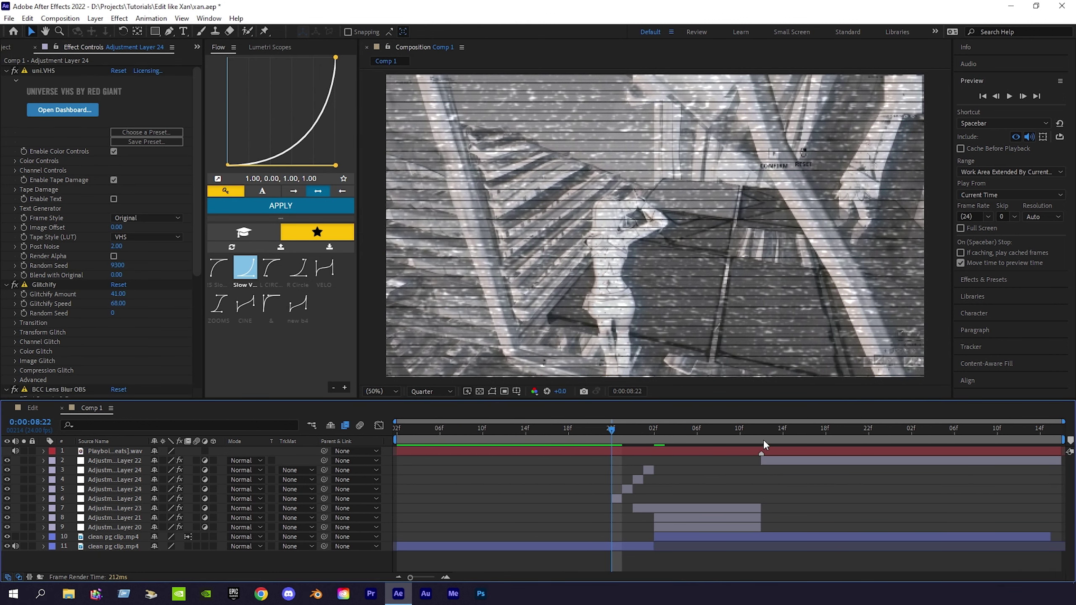
# Set the current time to 9:12 and place best spas ever.wav into the Comp 1 timeline
pyautogui.click(762, 441)
pyautogui.click(69, 593)
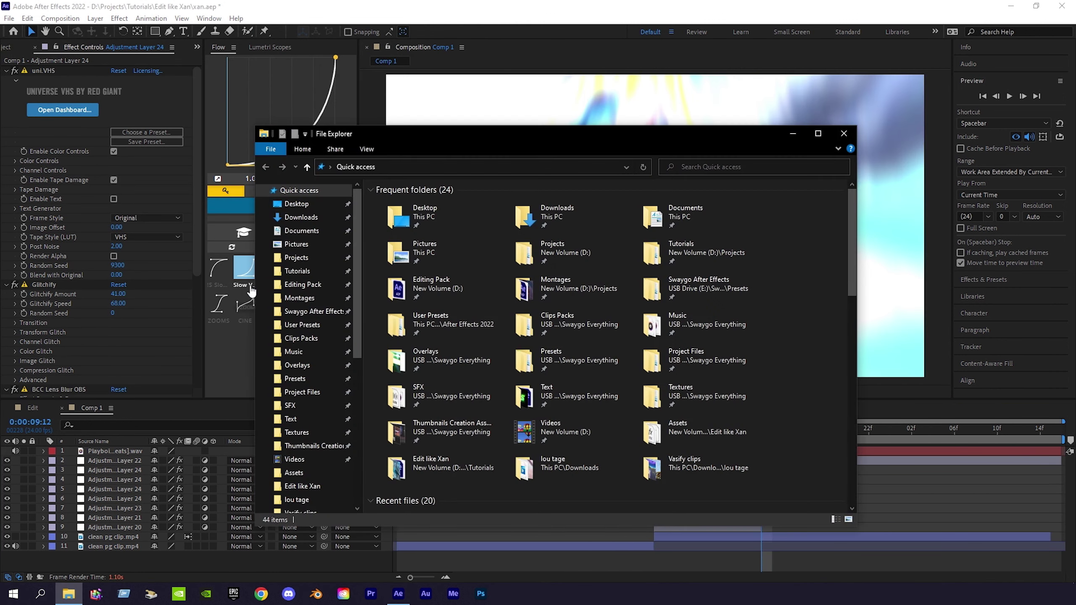
pyautogui.click(844, 133)
pyautogui.click(17, 48)
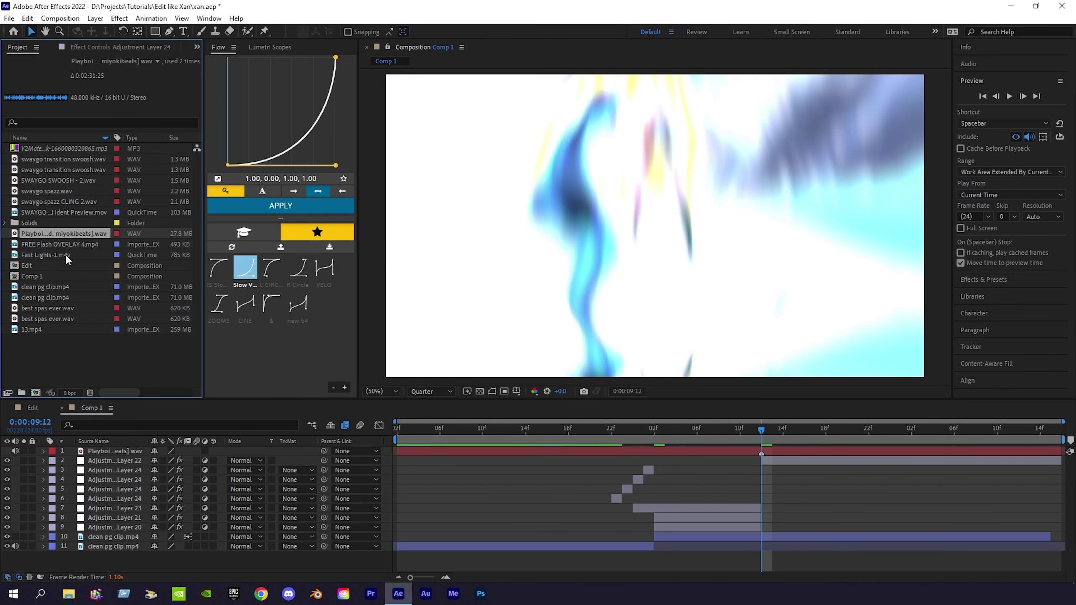
pyautogui.moveTo(46, 308)
pyautogui.mouseDown()
pyautogui.moveTo(794, 453)
pyautogui.moveTo(618, 450)
pyautogui.mouseUp()
# Slide the sound effect to start earlier and set its Audio Levels to -5 dB
pyautogui.press('l')
pyautogui.press('l')
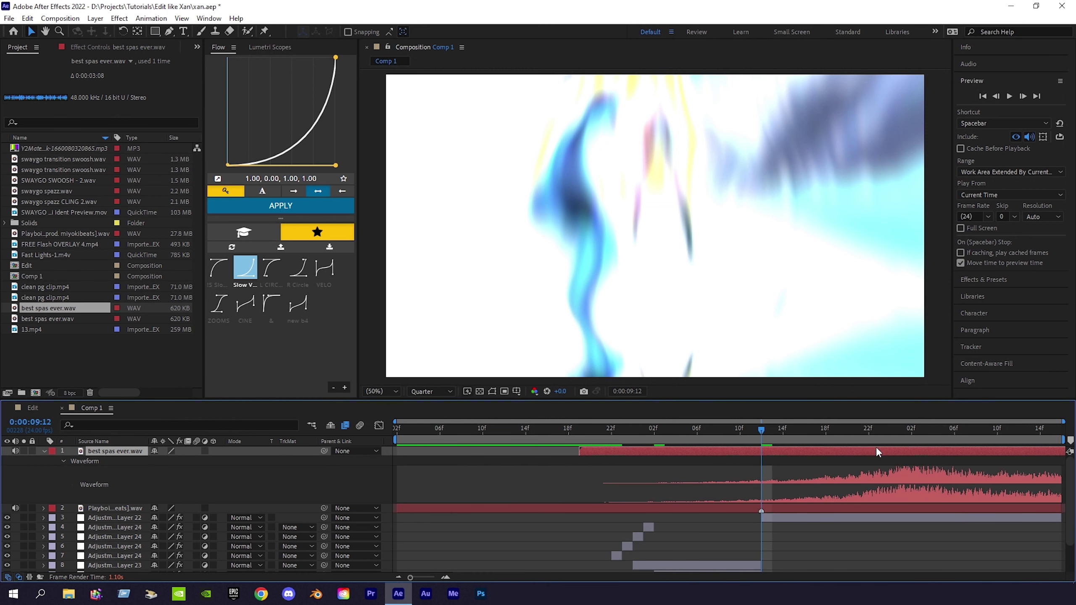
pyautogui.moveTo(875, 450); pyautogui.dragTo(745, 450)
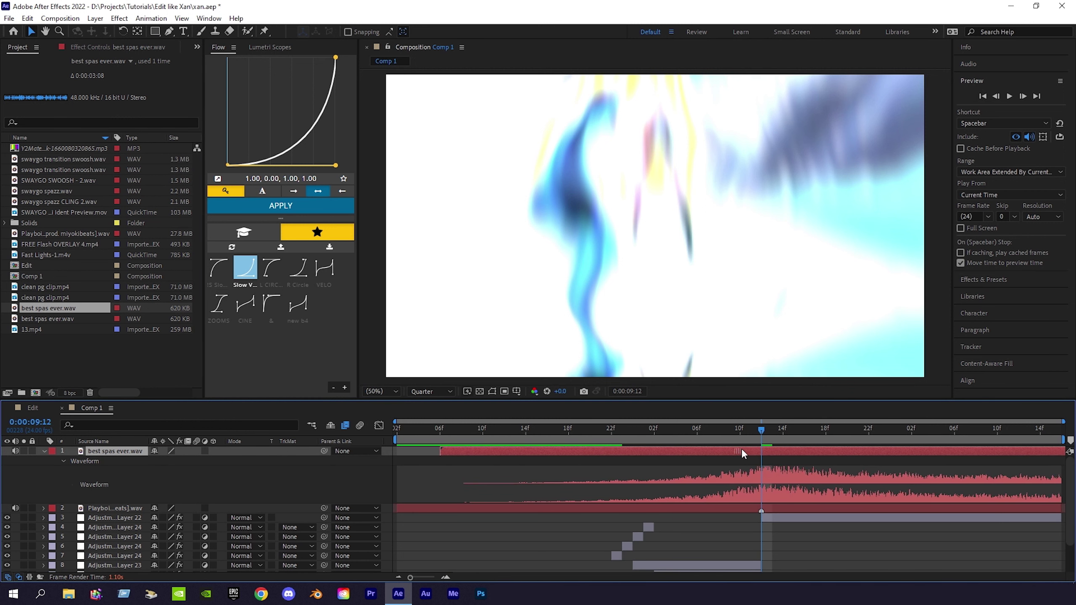
pyautogui.press('l')
pyautogui.click(158, 460)
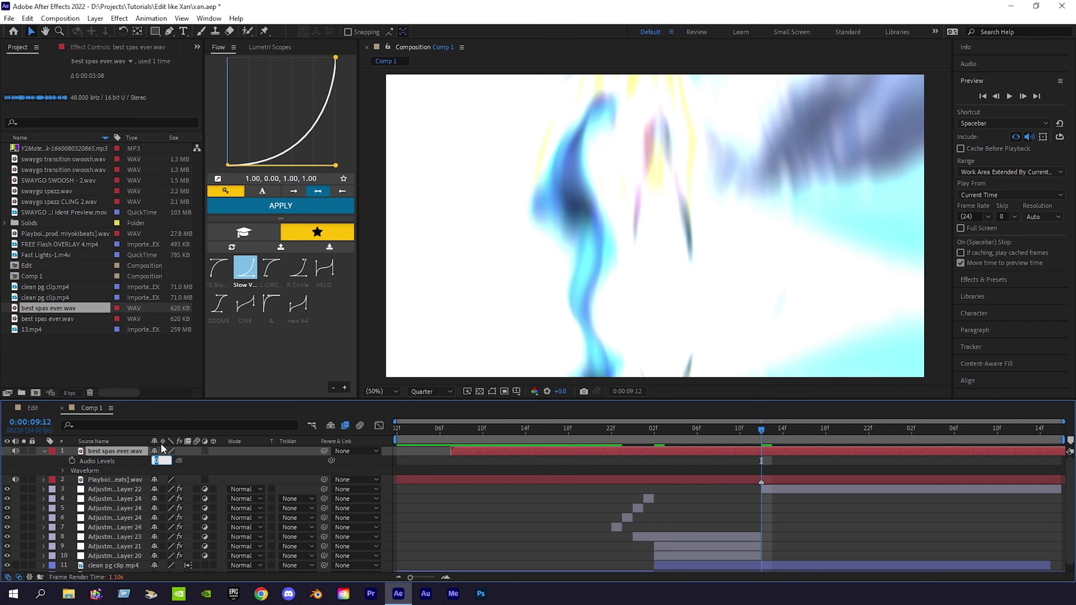
pyautogui.write('-5')
pyautogui.press('Return')
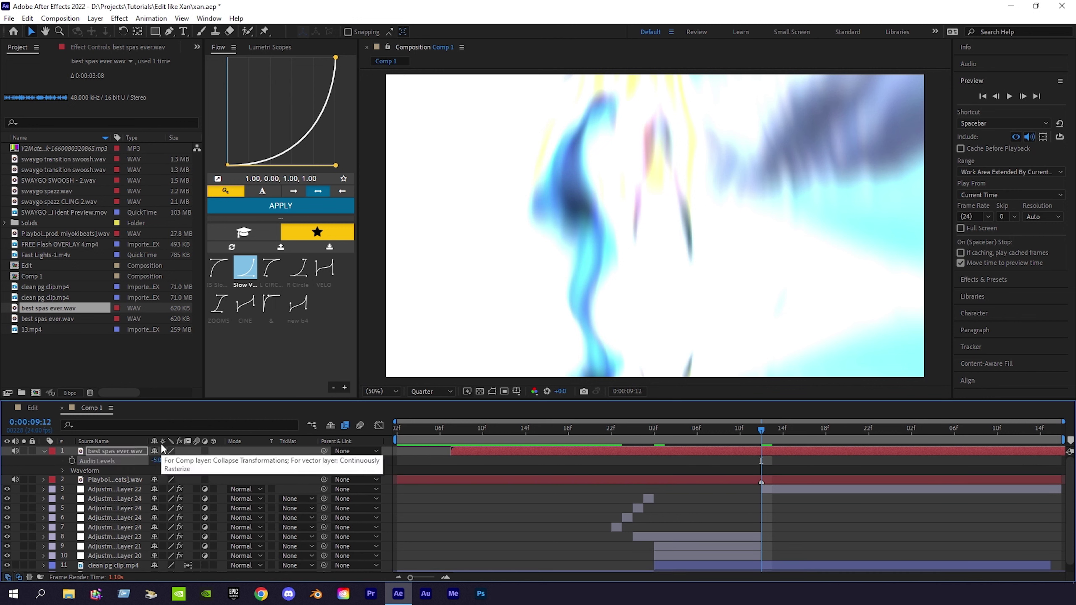
pyautogui.click(44, 450)
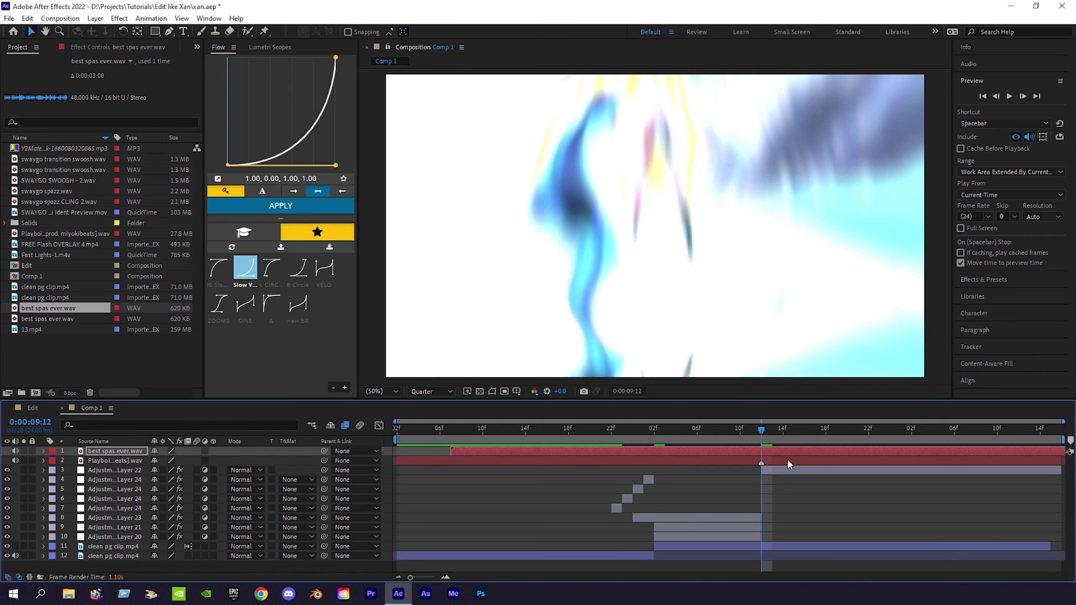
pyautogui.click(797, 485)
# Move the current time back to 8:20 and select Adjustment Layer 22
pyautogui.click(632, 429)
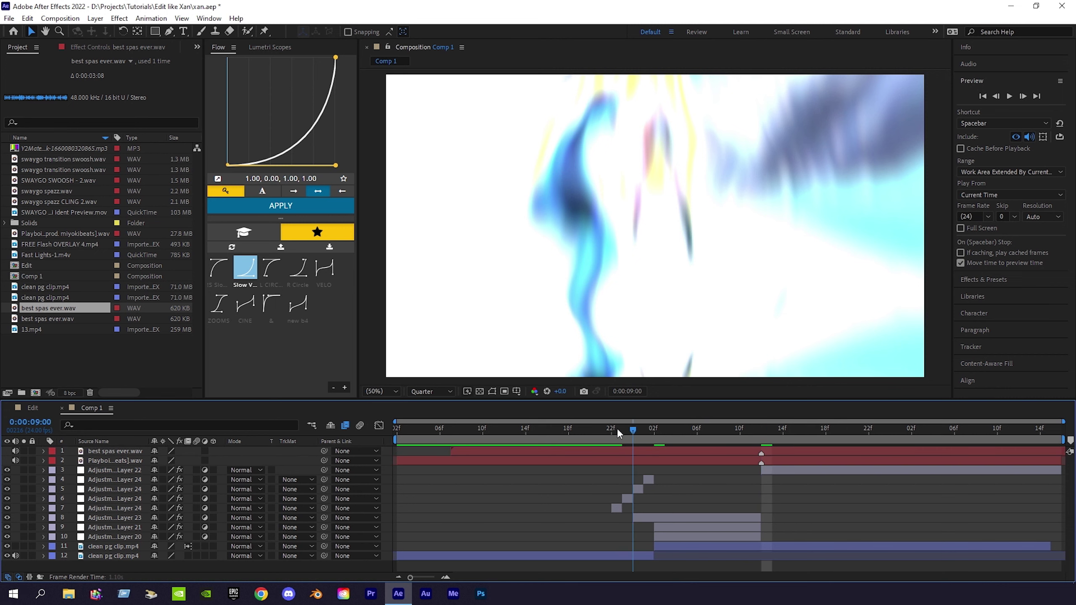
pyautogui.moveTo(616, 428); pyautogui.dragTo(589, 429)
pyautogui.click(820, 471)
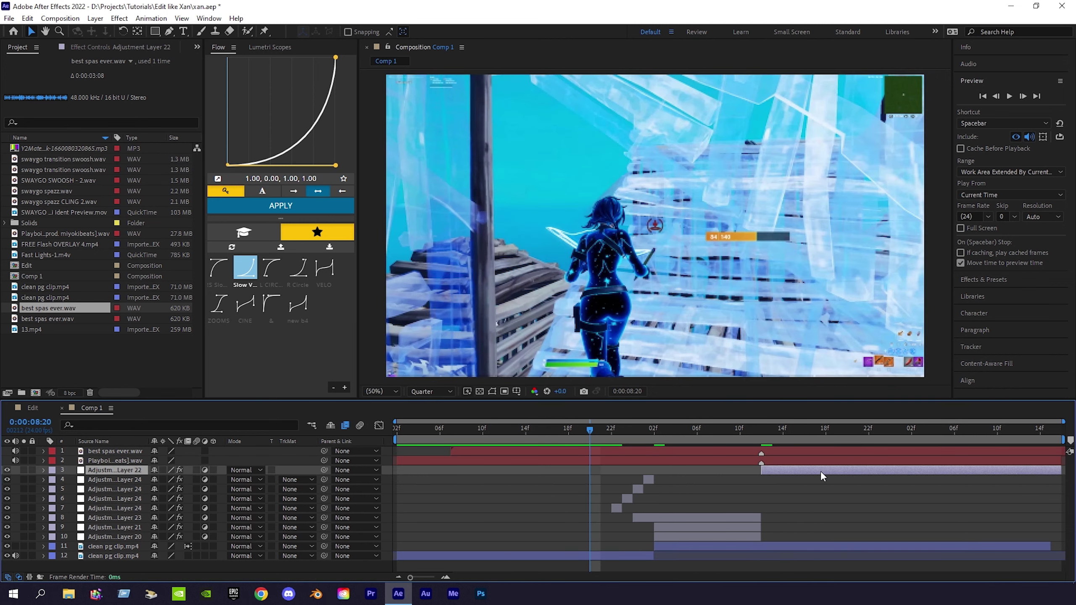
# Add a new adjustment layer with the Swaygo Edgey CC.ffx preset applied, then return to the edit's start
pyautogui.hotkey('ctrl', 'alt', 'y')
pyautogui.click(151, 18)
pyautogui.click(186, 40)
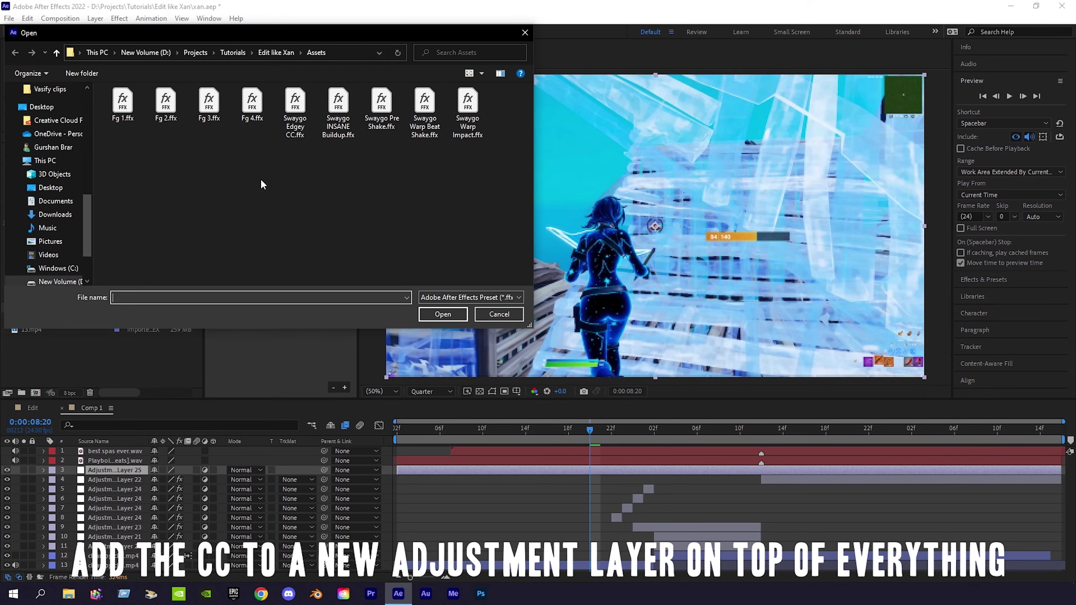
pyautogui.click(295, 101)
pyautogui.click(442, 314)
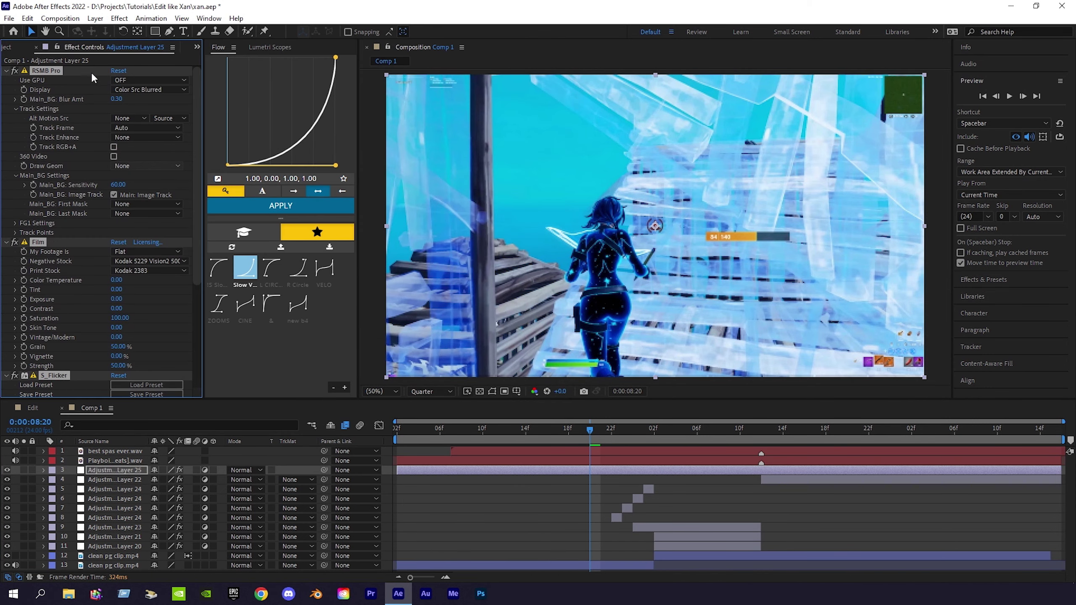
pyautogui.hotkey('ctrl', '`')
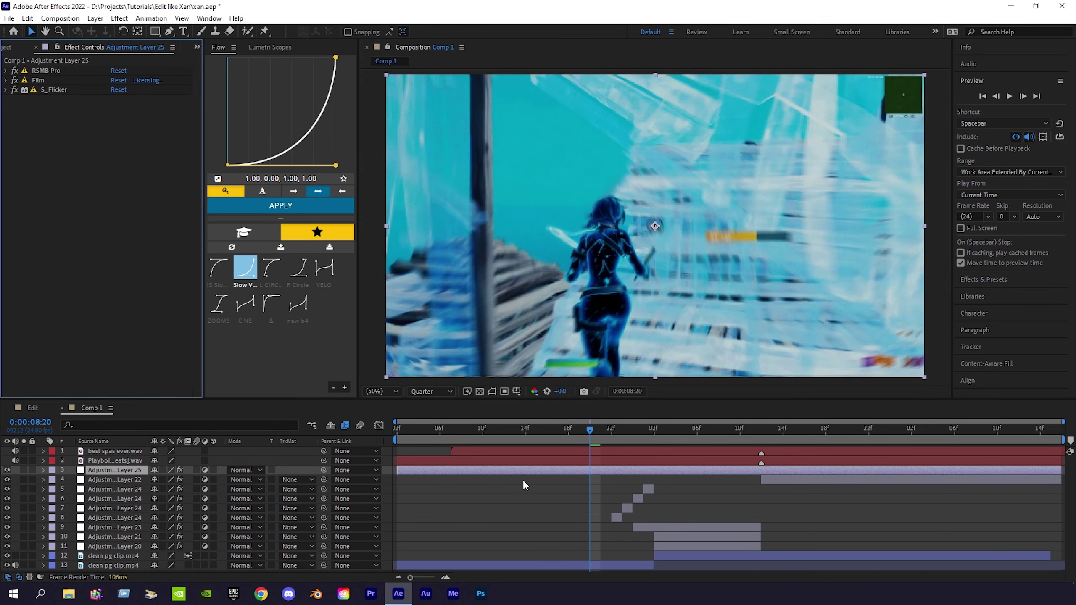
pyautogui.moveTo(602, 437); pyautogui.dragTo(398, 435)
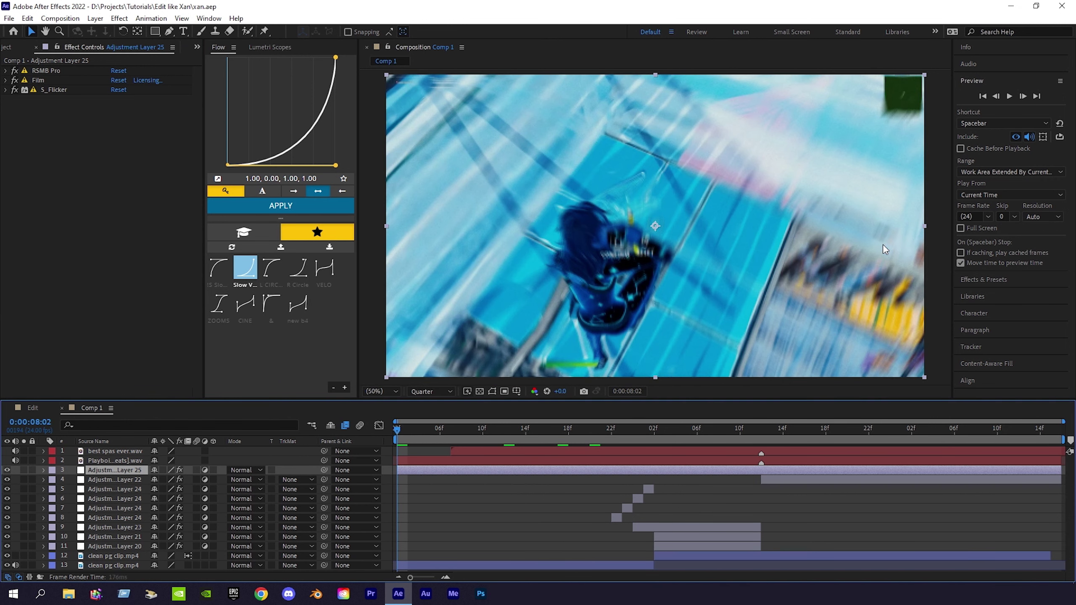
pyautogui.click(795, 477)
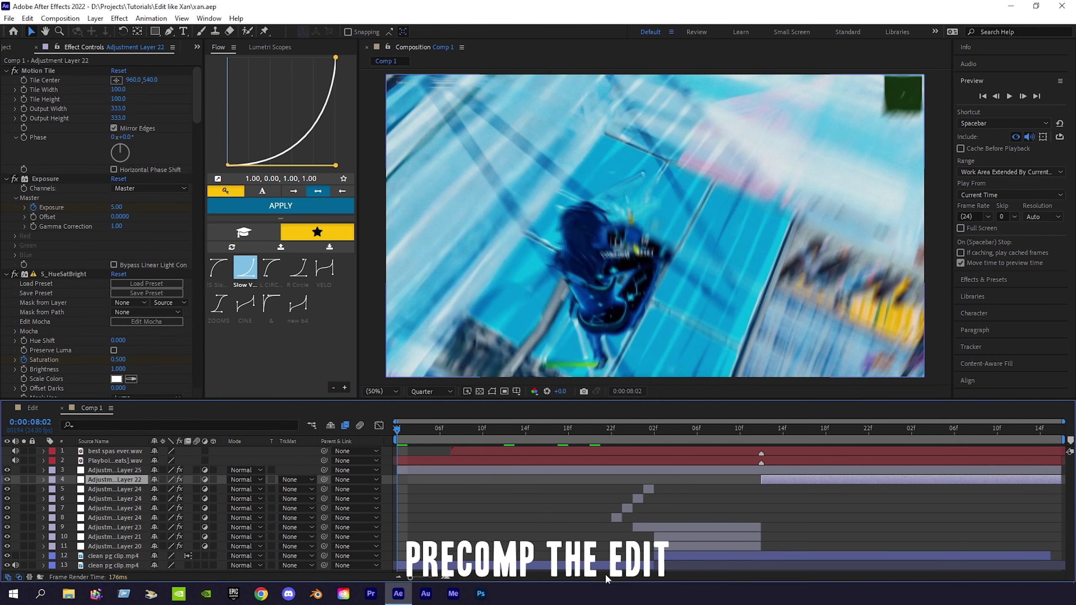
# Precompose layers 4 through 13 into Pre-comp 1
pyautogui.keyDown('shift'); pyautogui.click(614, 566); pyautogui.keyUp('shift')
pyautogui.rightClick(617, 566)
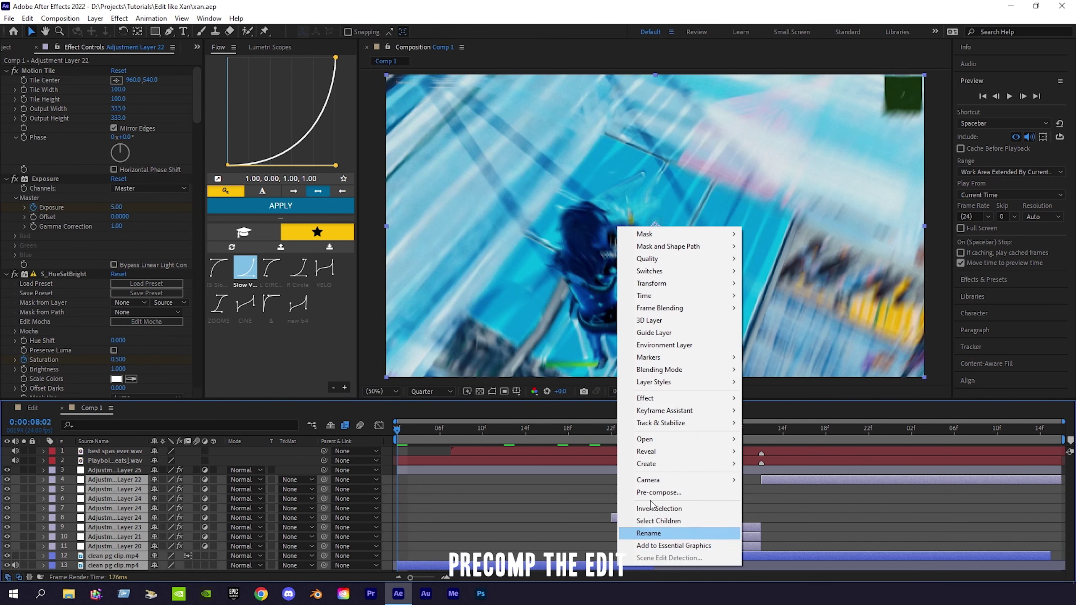
pyautogui.click(663, 494)
pyautogui.click(572, 368)
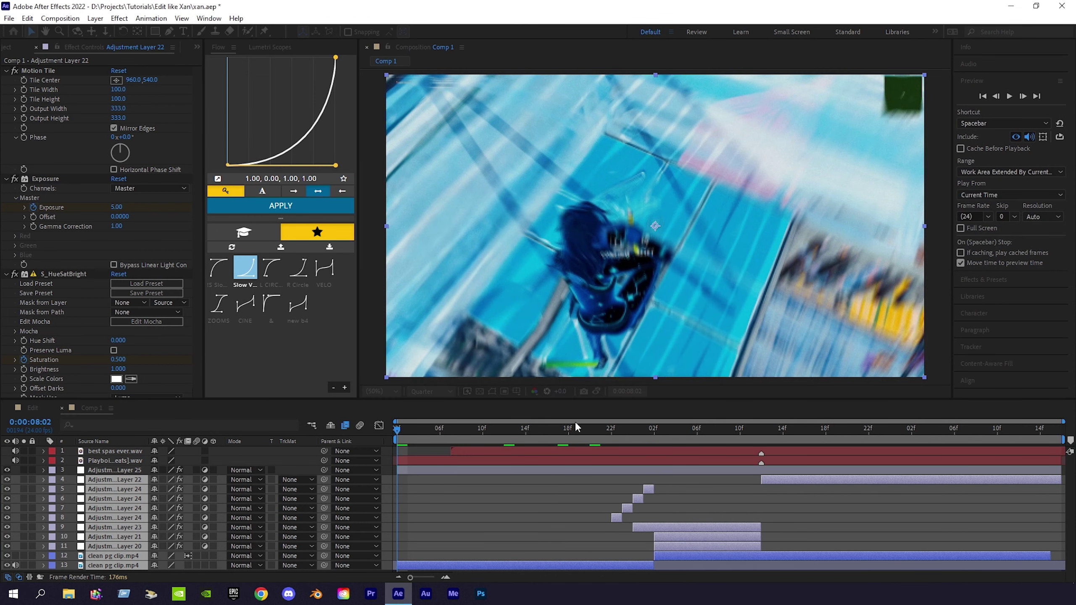
pyautogui.click(586, 503)
# Play a preview of the finished edit and stop it
pyautogui.press('space')
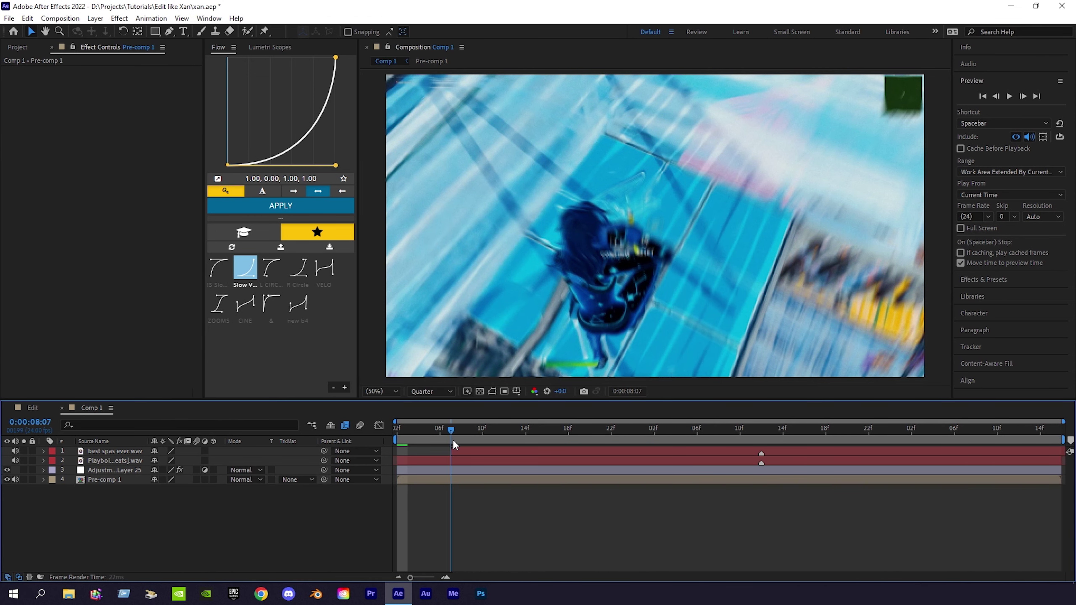
pyautogui.press('space')
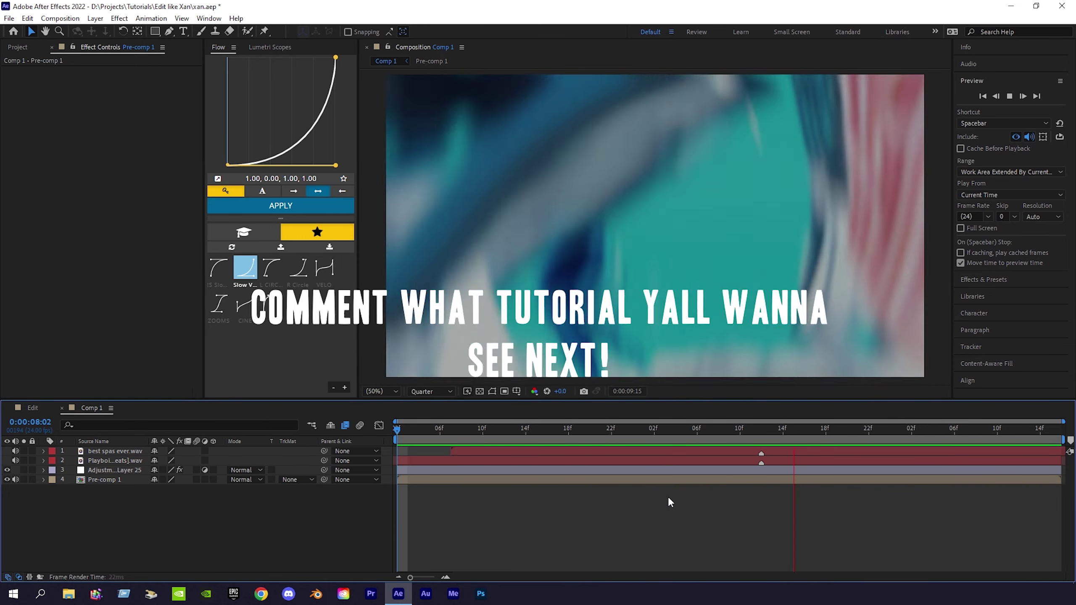
pyautogui.press('space')
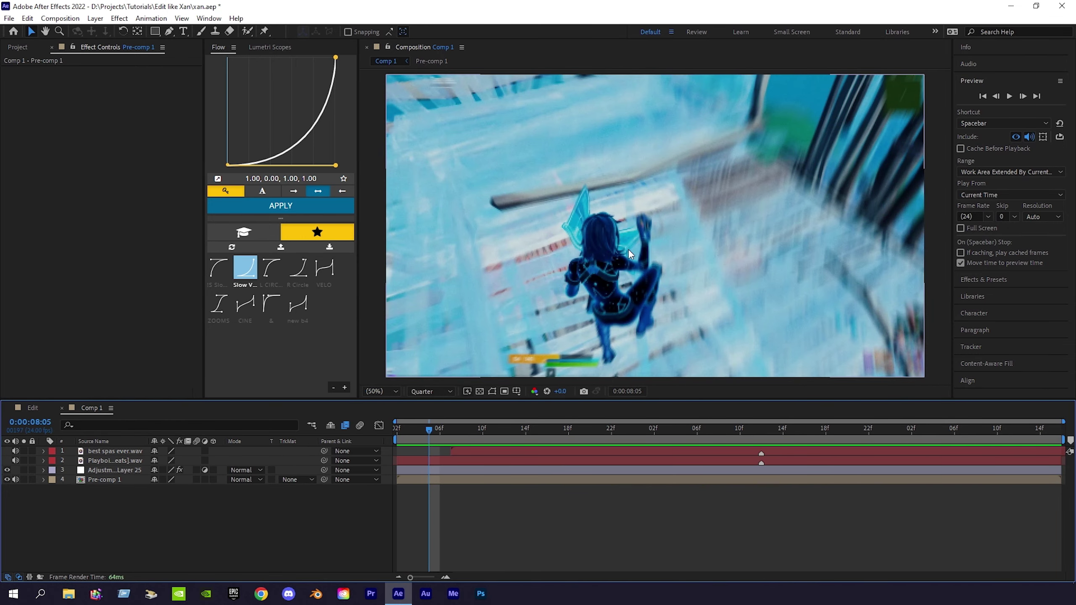